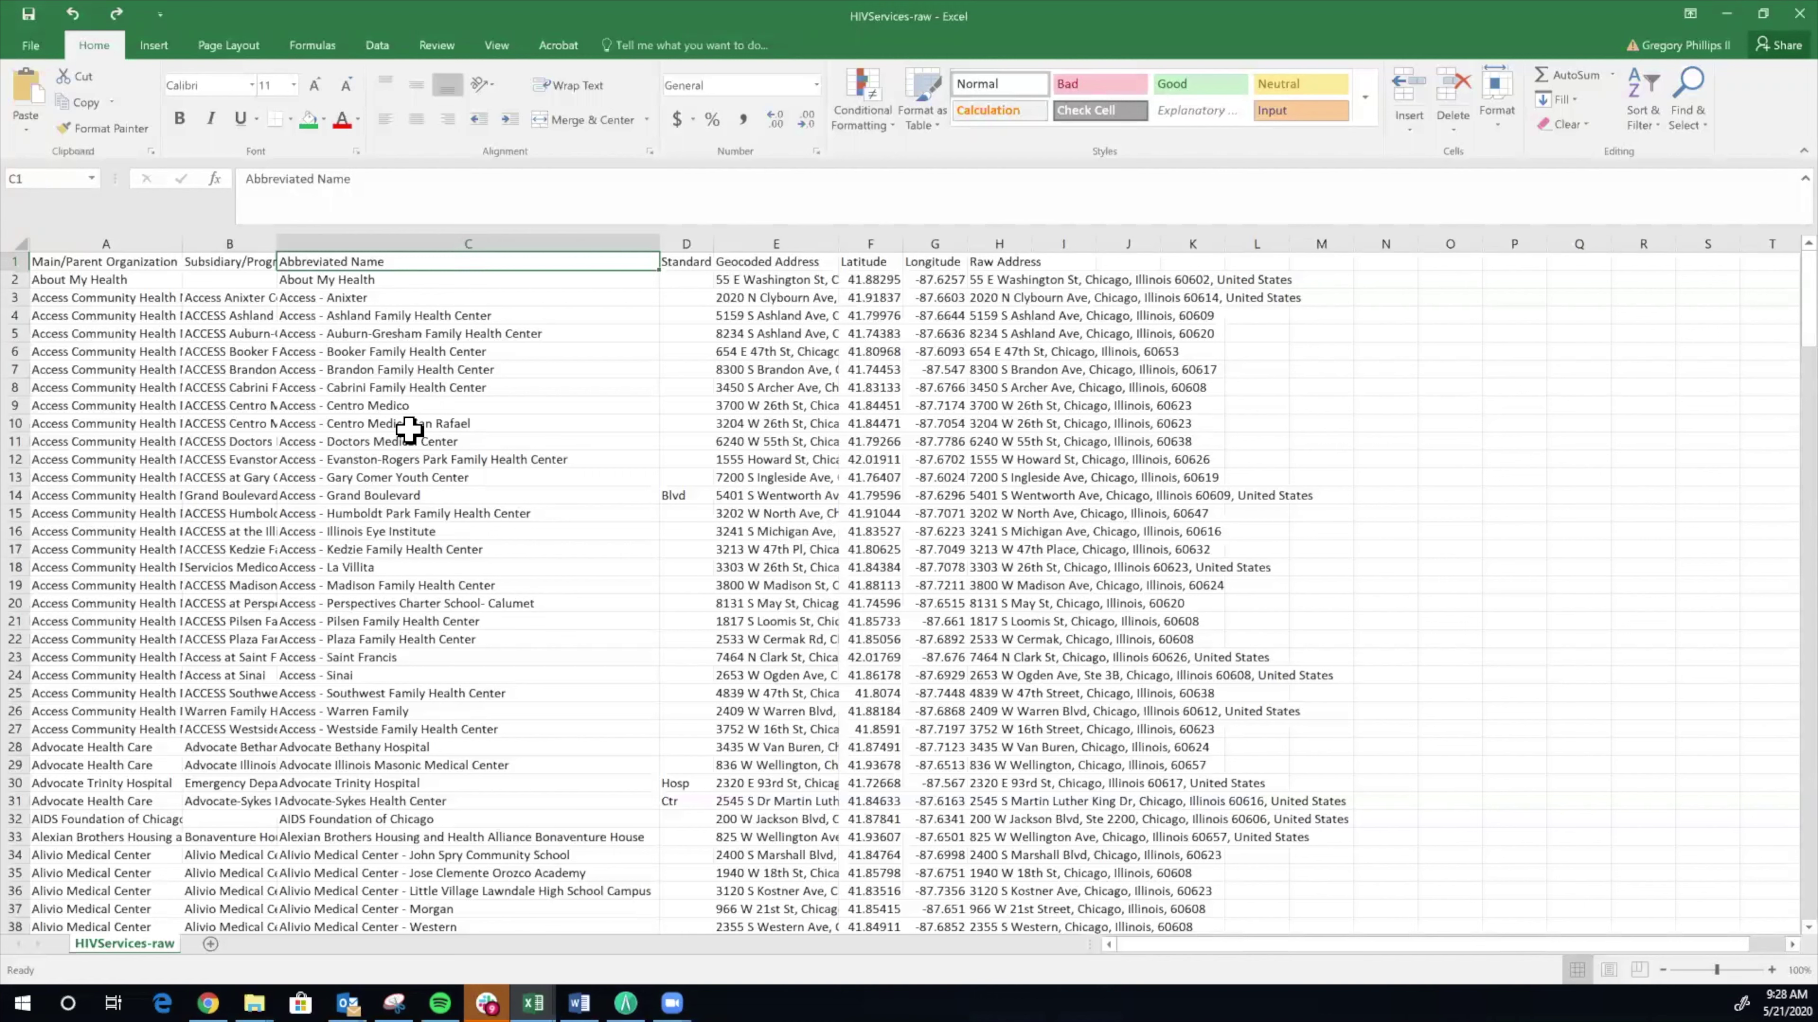
Rename the Abbreviated Name header in C1 to name and the Subsidiary/Program/Project header in B1 to parent_org.
key("ctrl+y")
type("name")
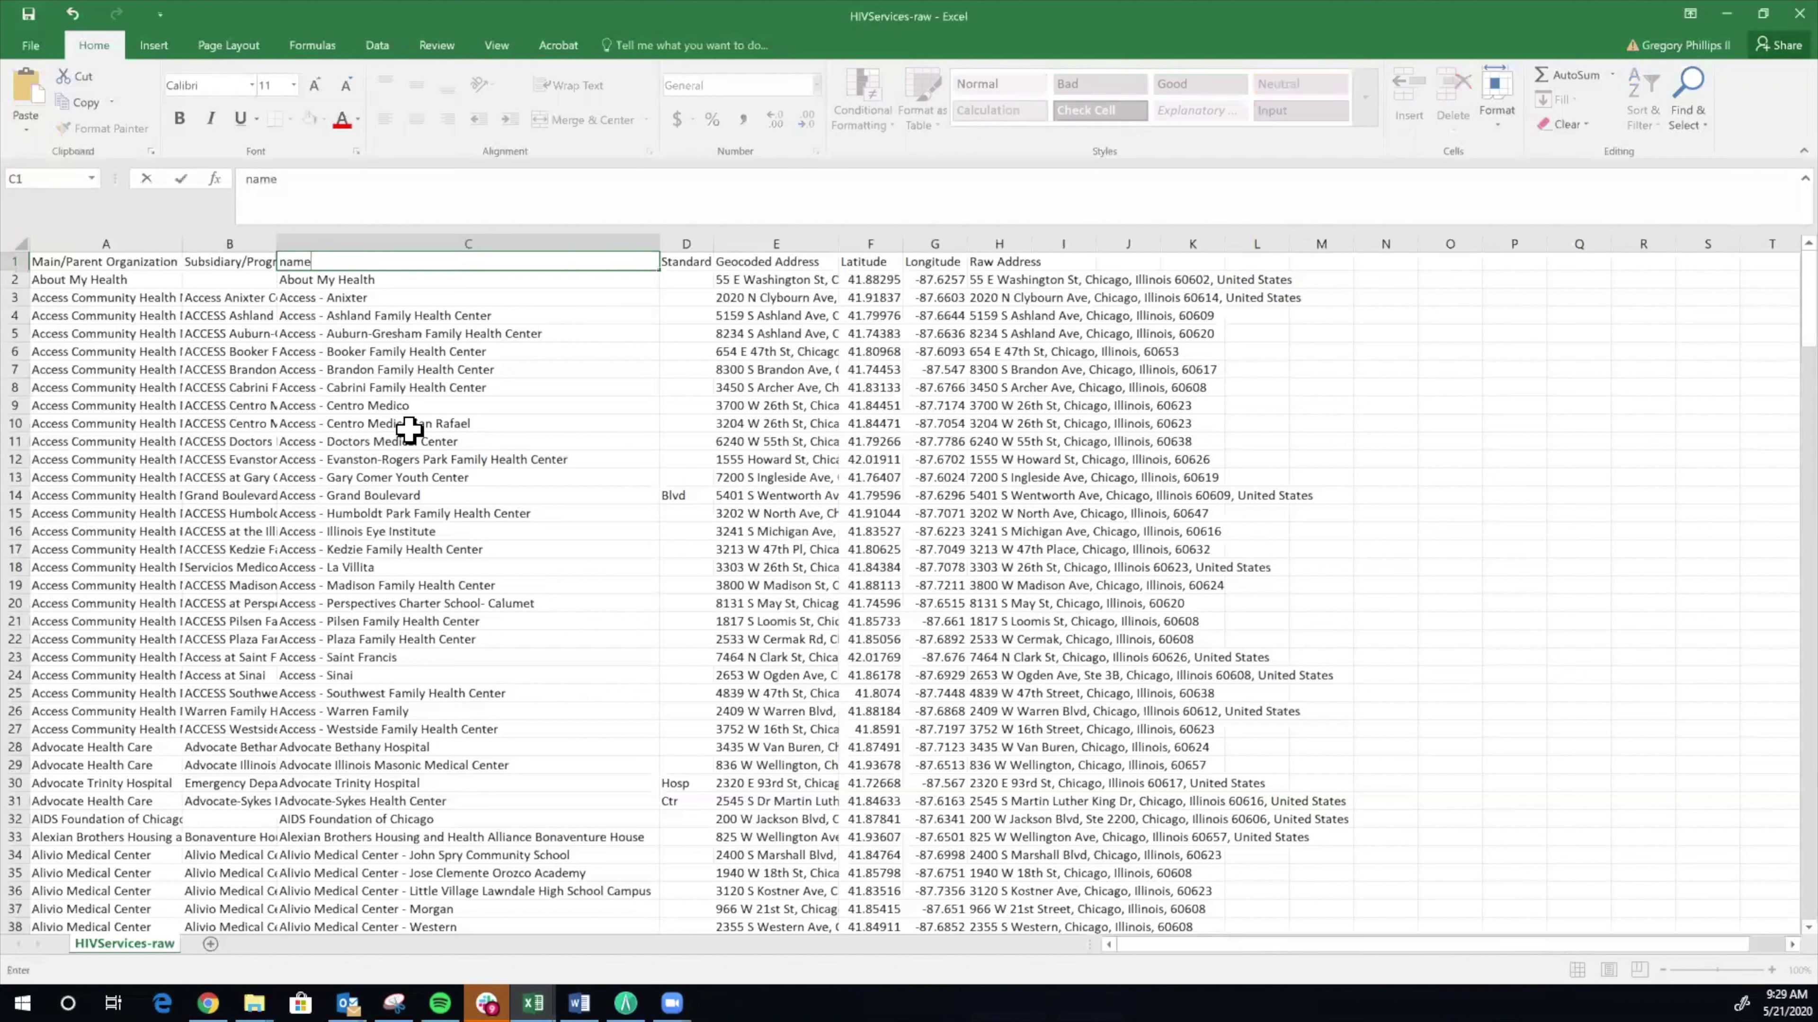
key("Tab")
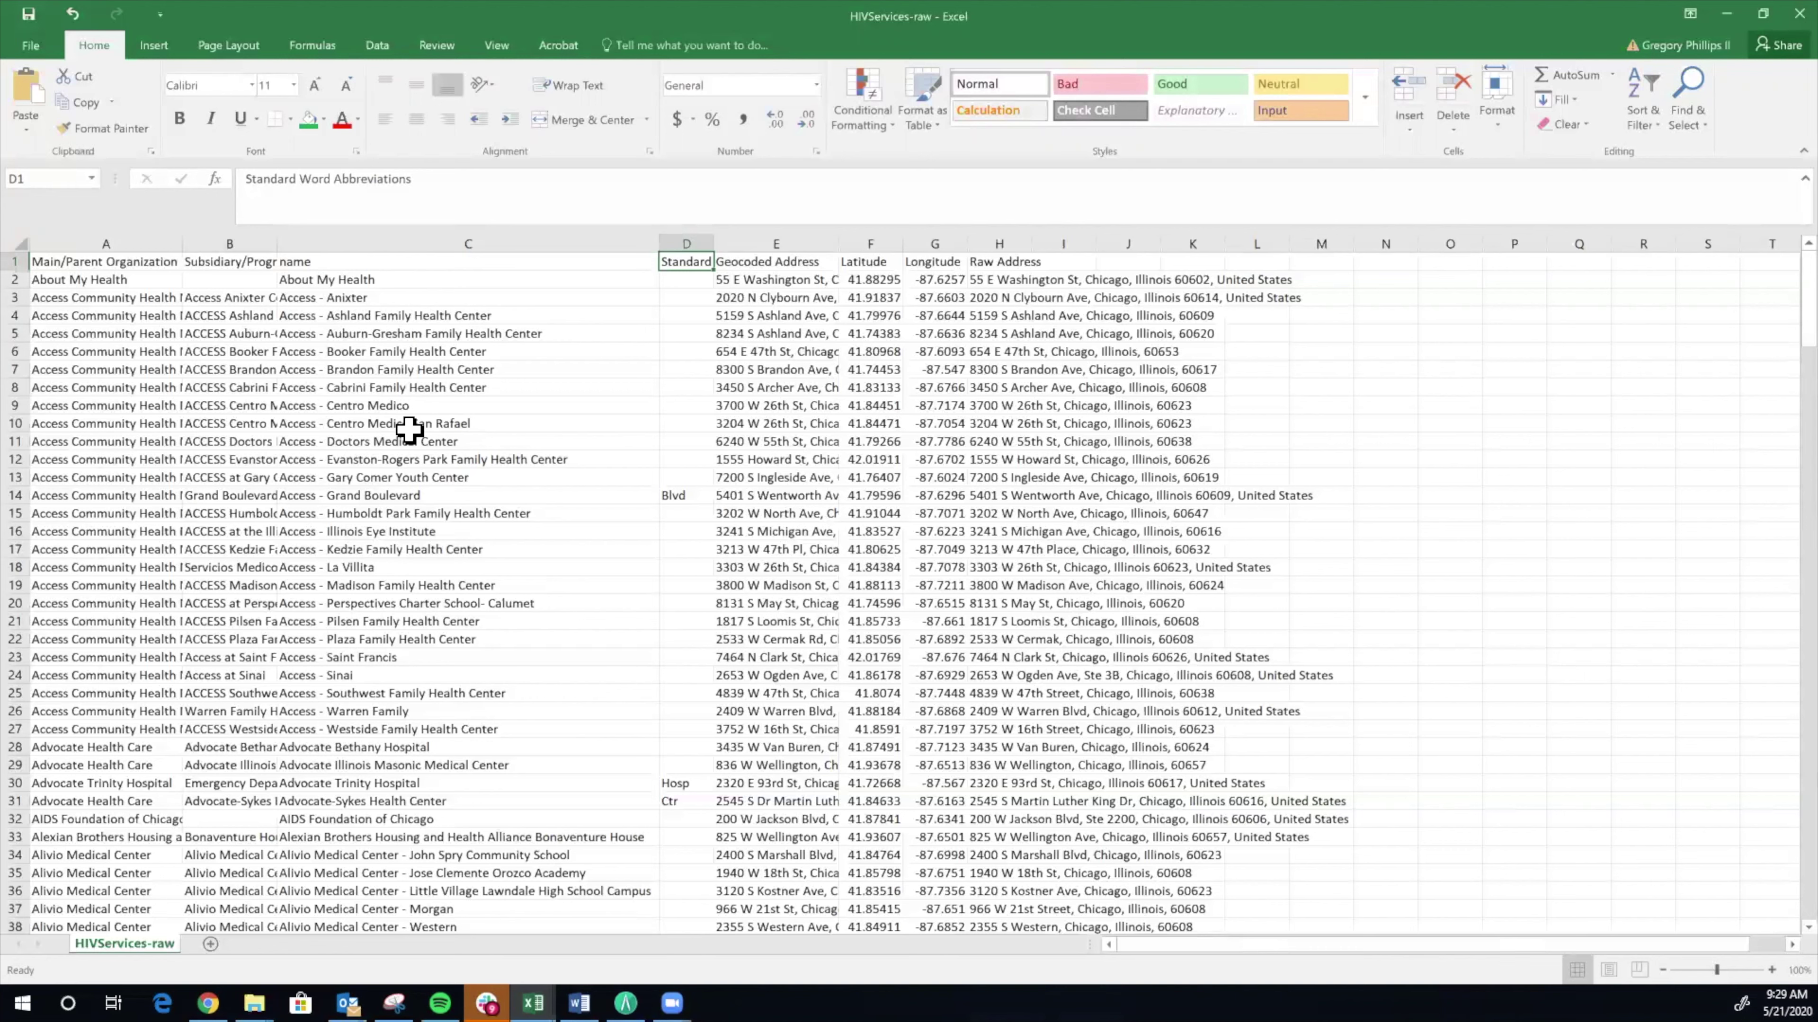
left_click(205, 264)
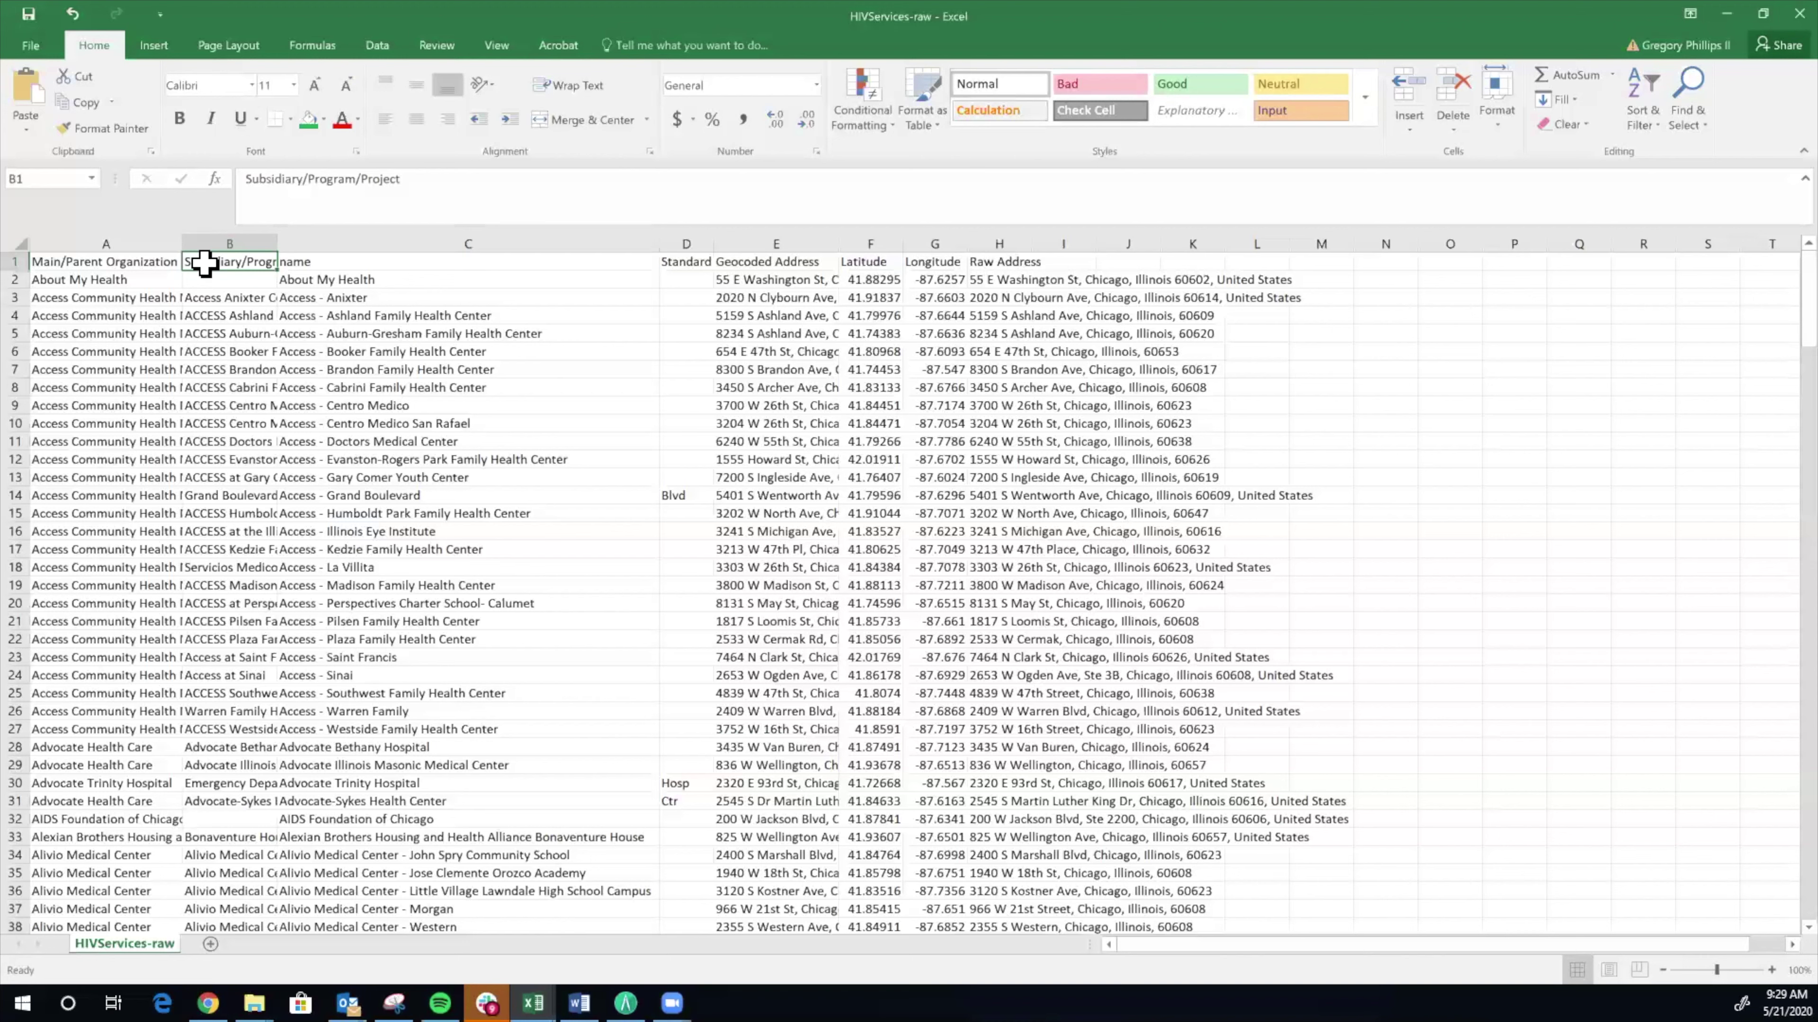
type("parent")
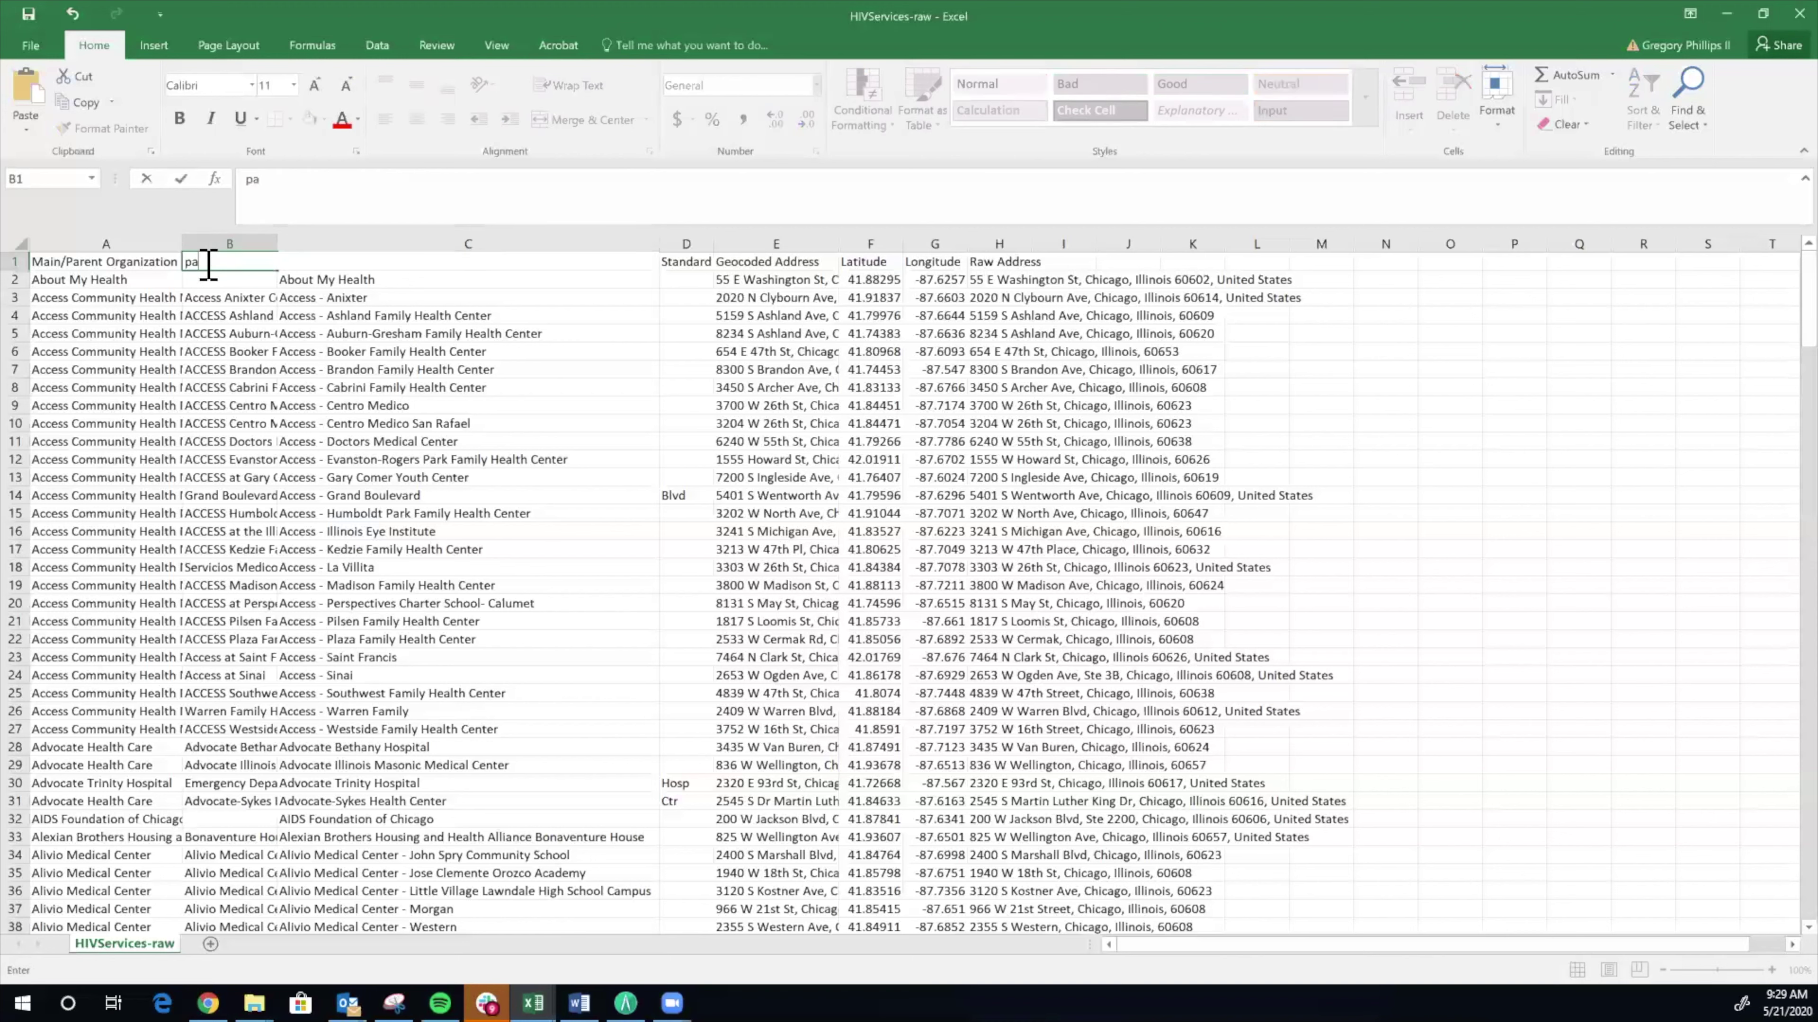
type("_org")
key("Tab")
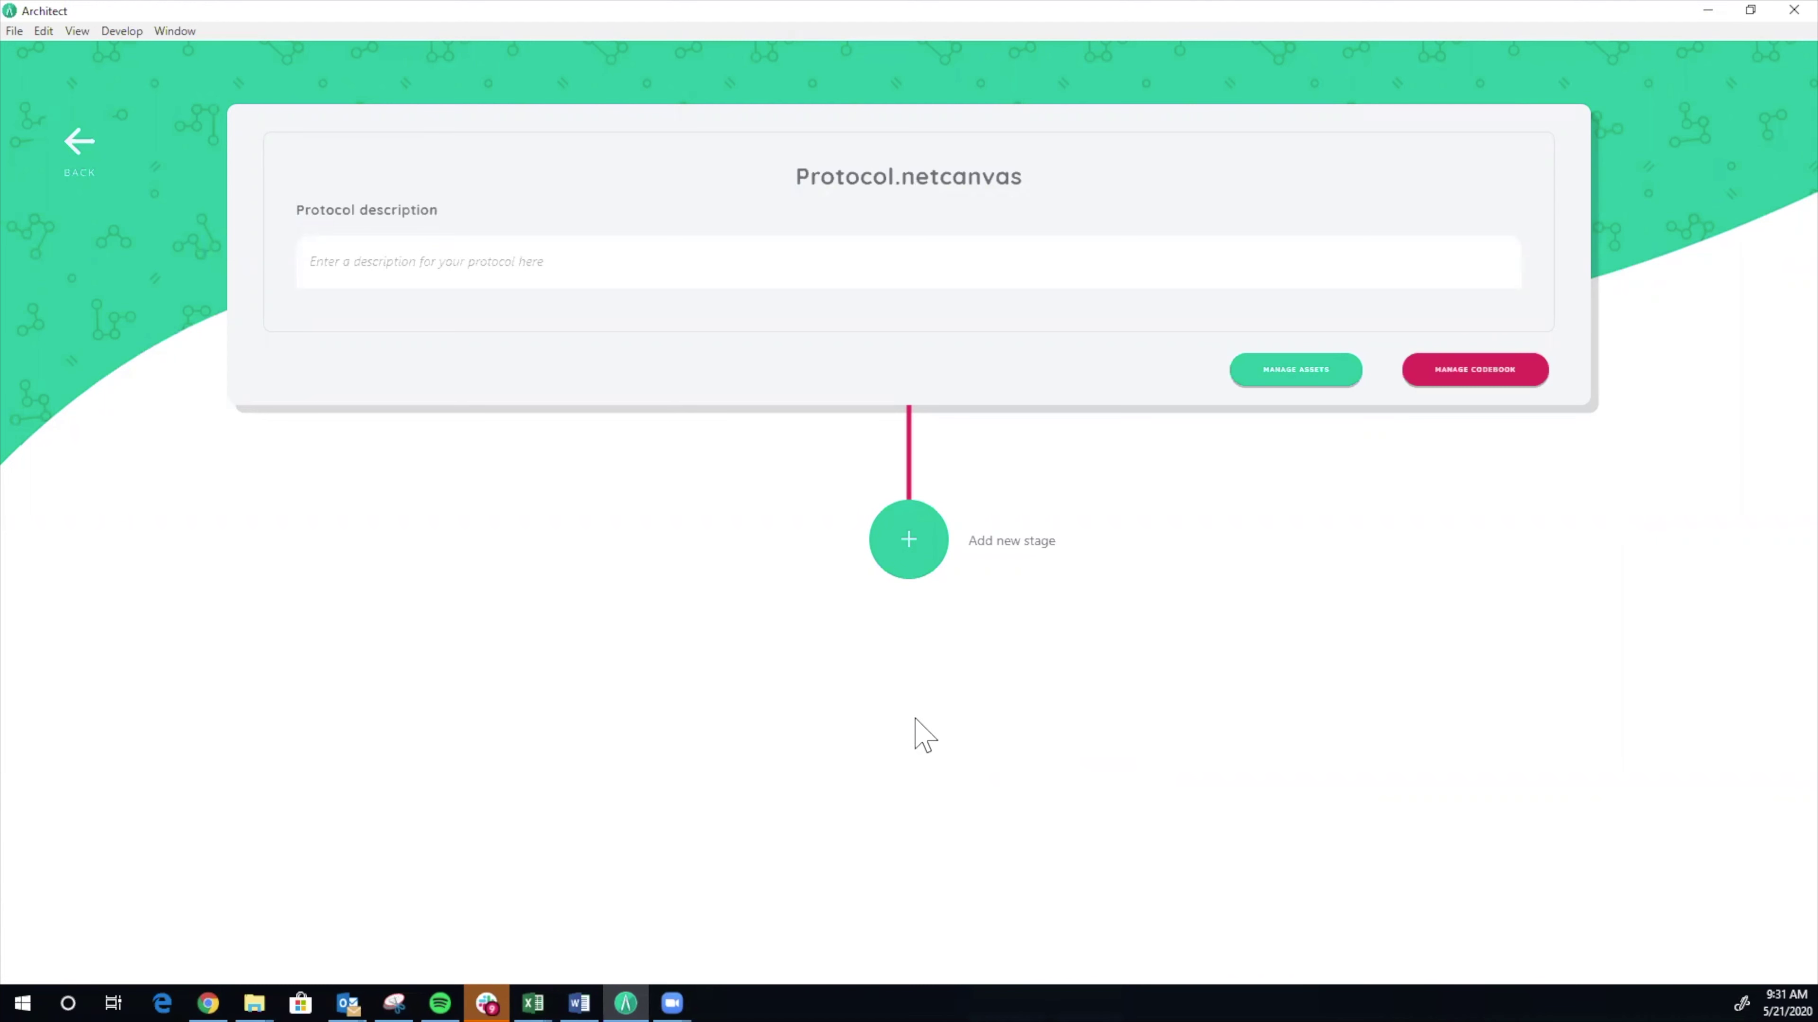
In Architect, import the HIVServices-formatted file as a protocol asset and return to the protocol overview.
left_click(1296, 373)
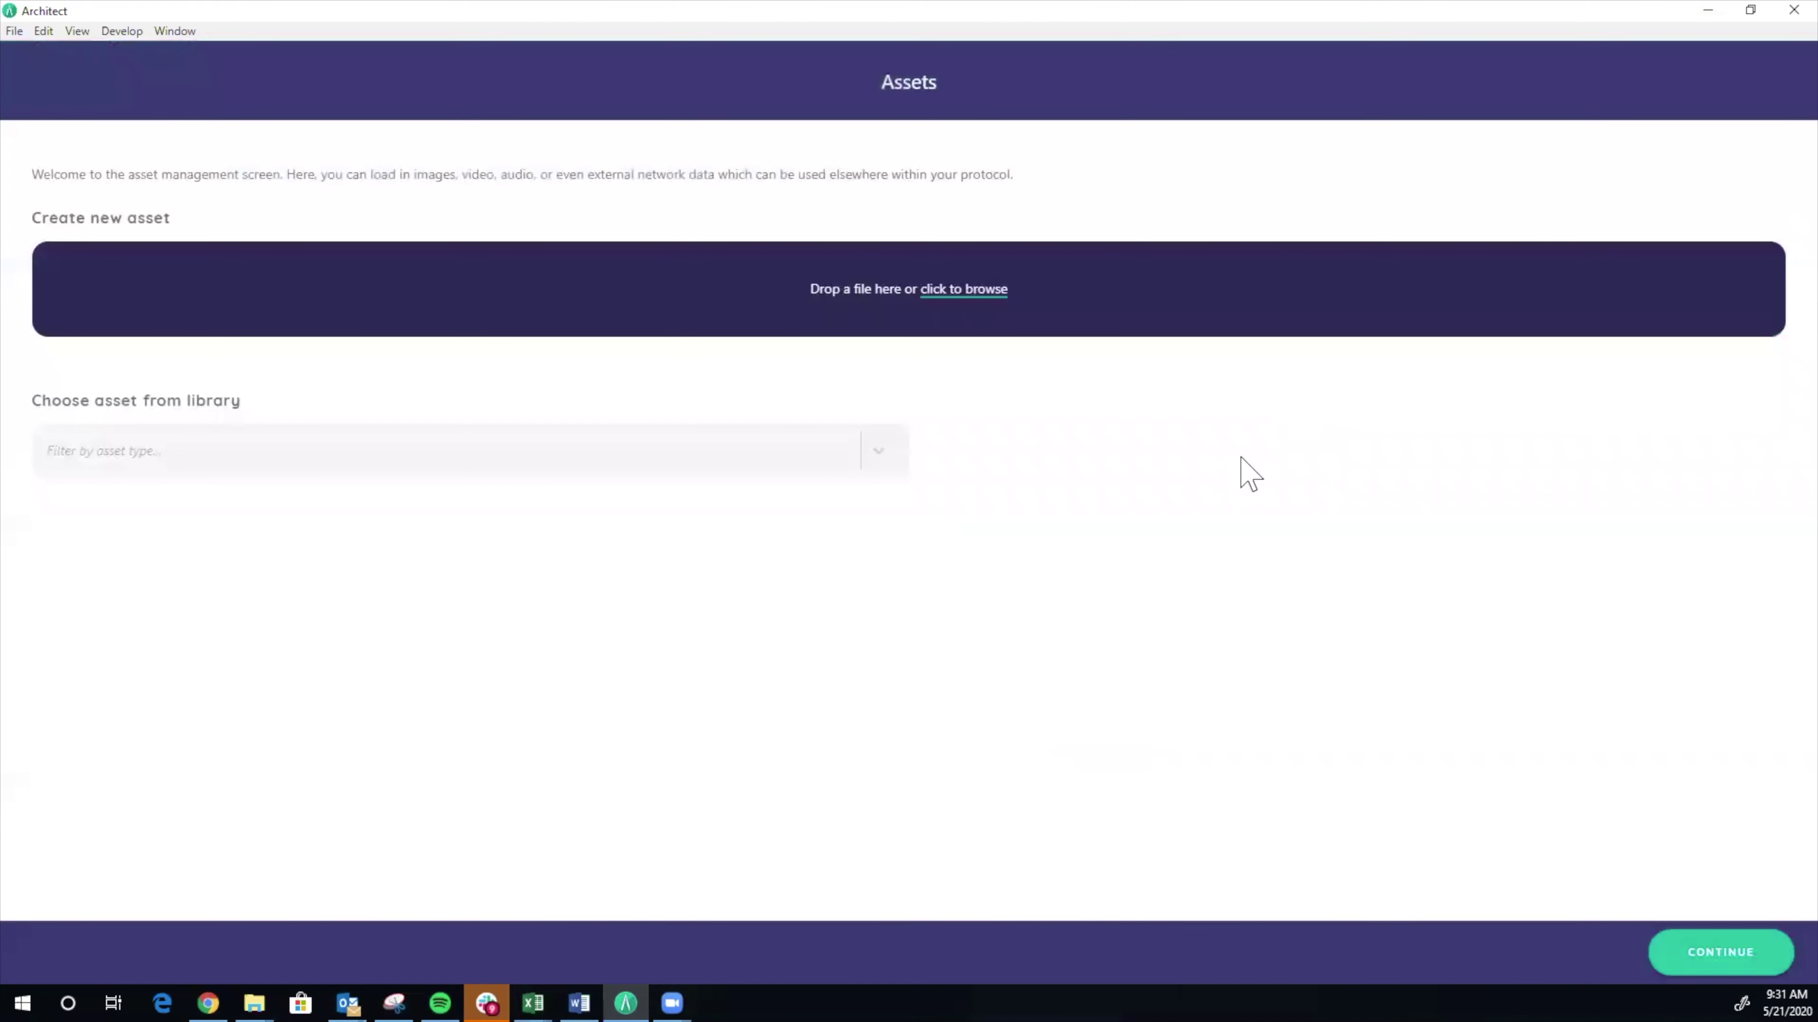
left_click(952, 295)
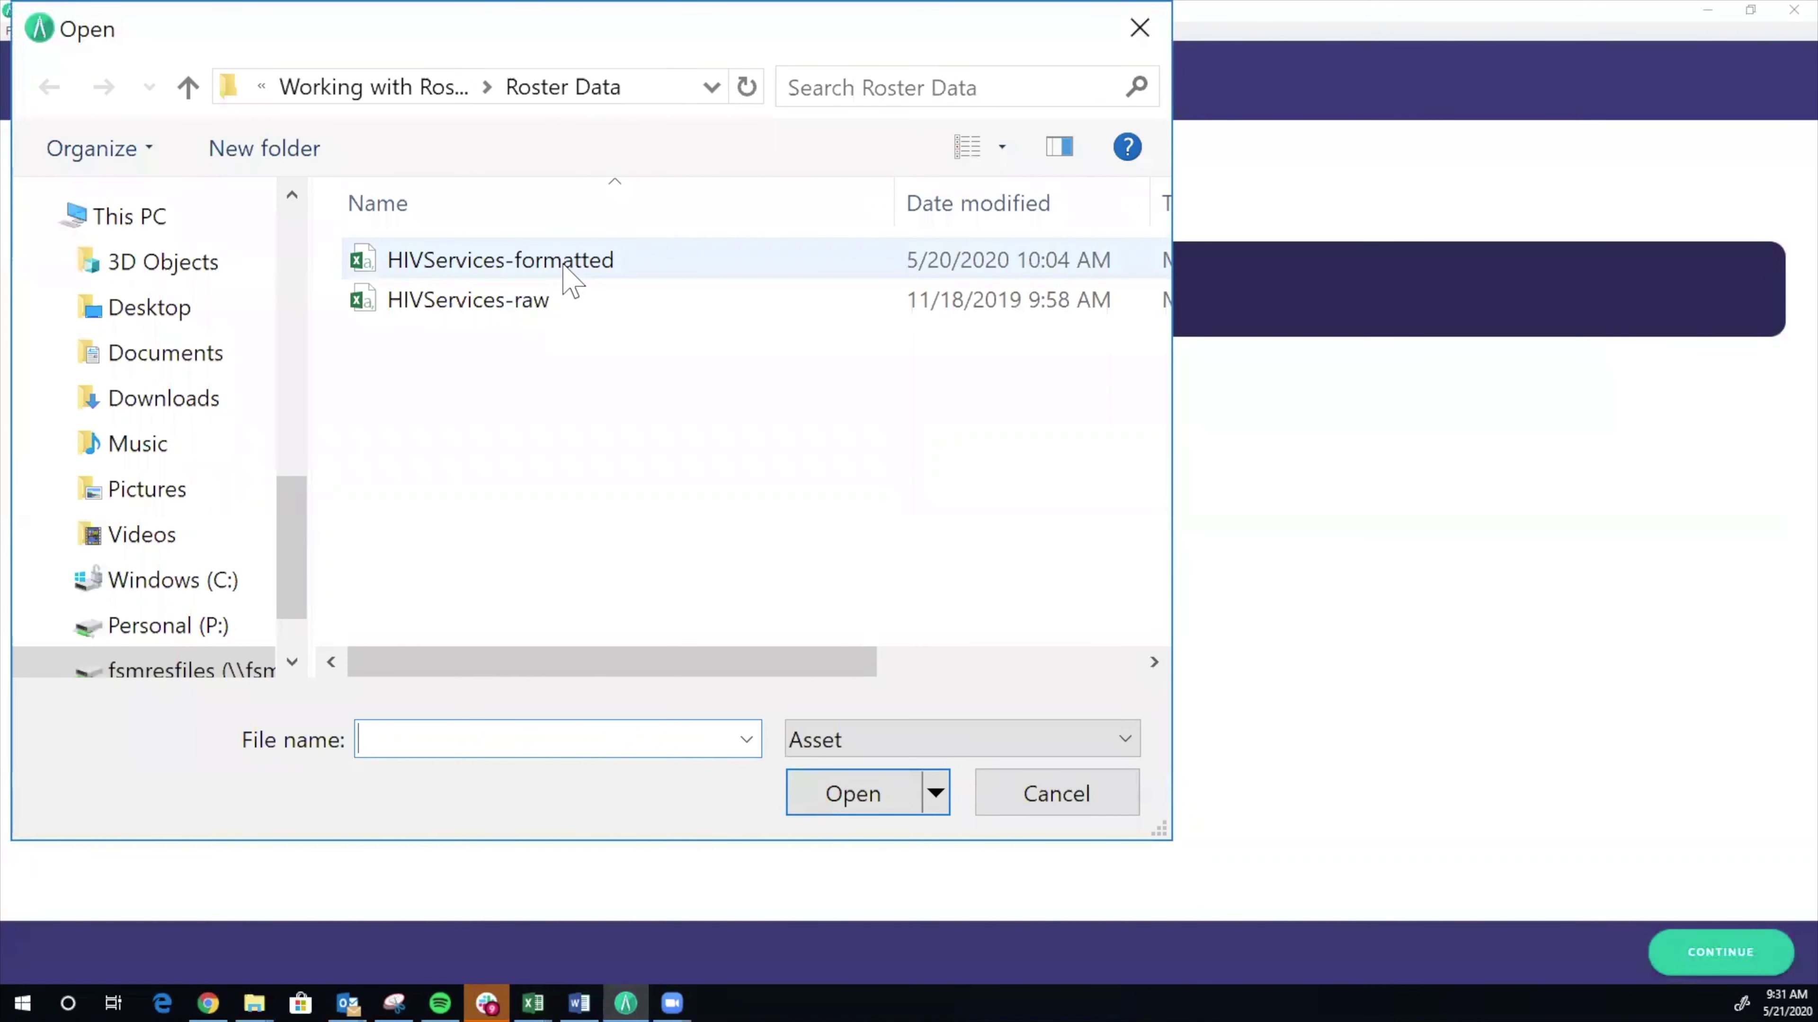
left_click(570, 280)
left_click(817, 806)
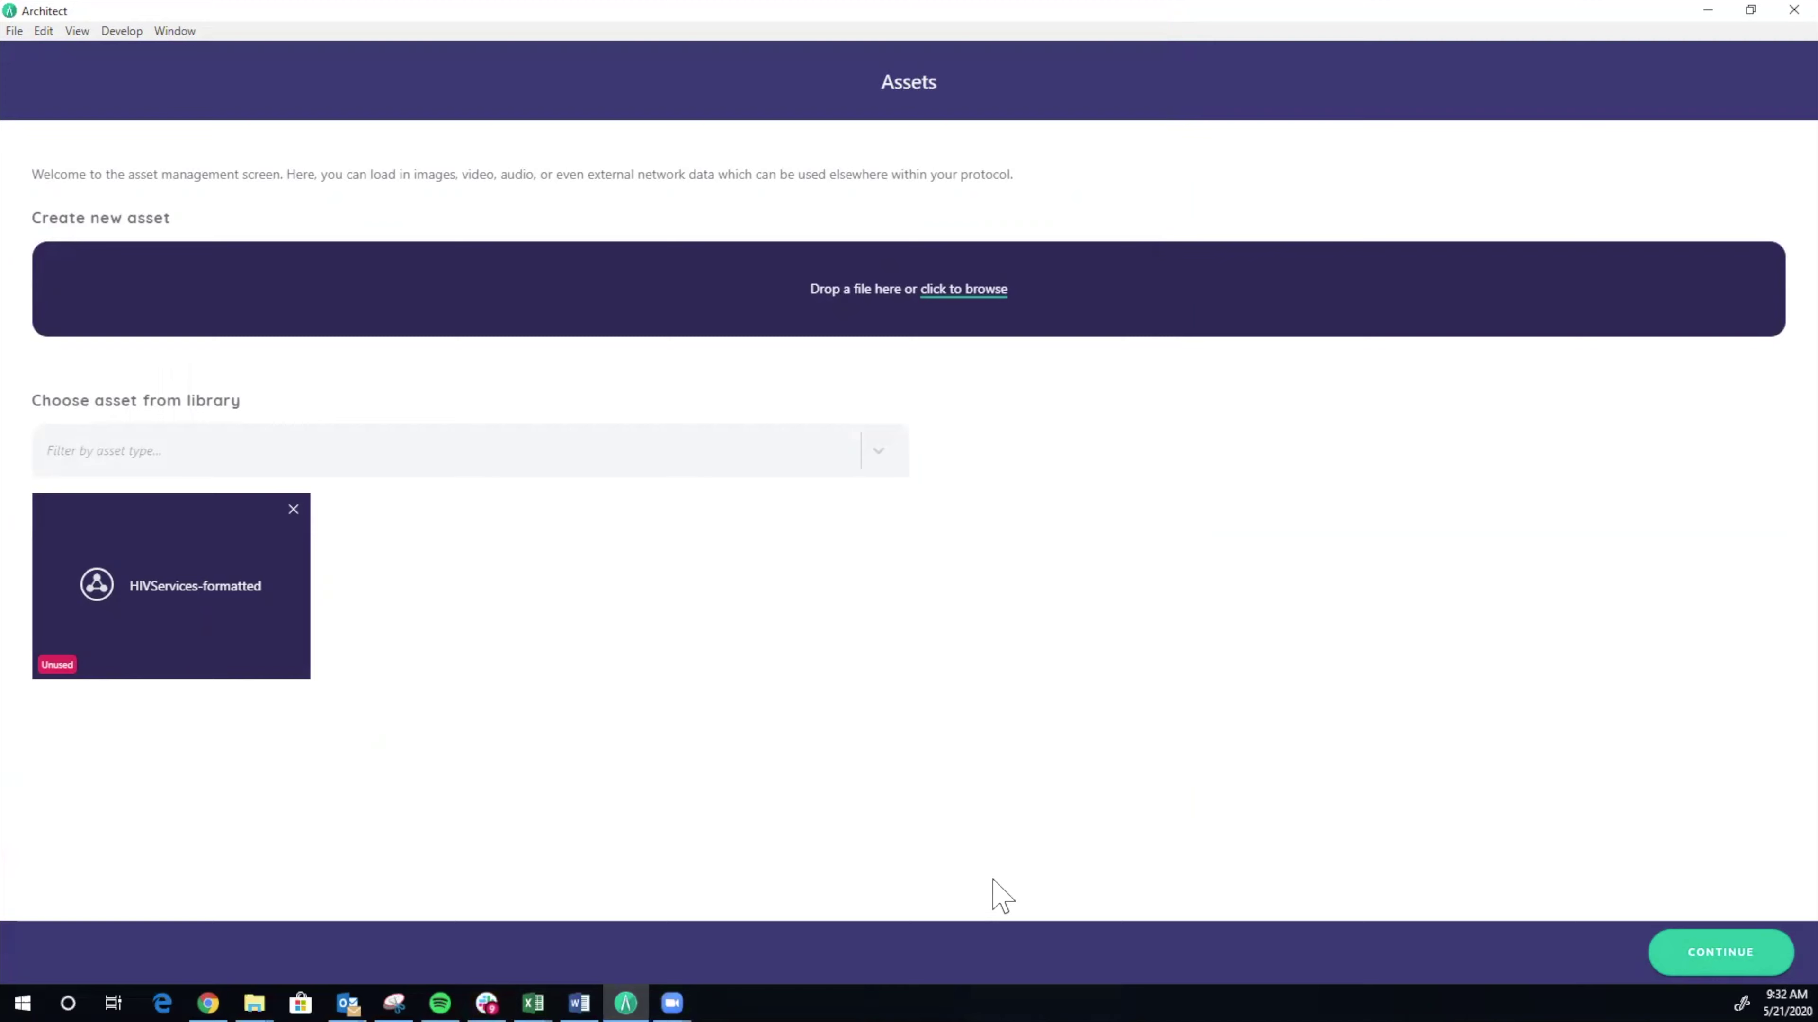
left_click(1757, 944)
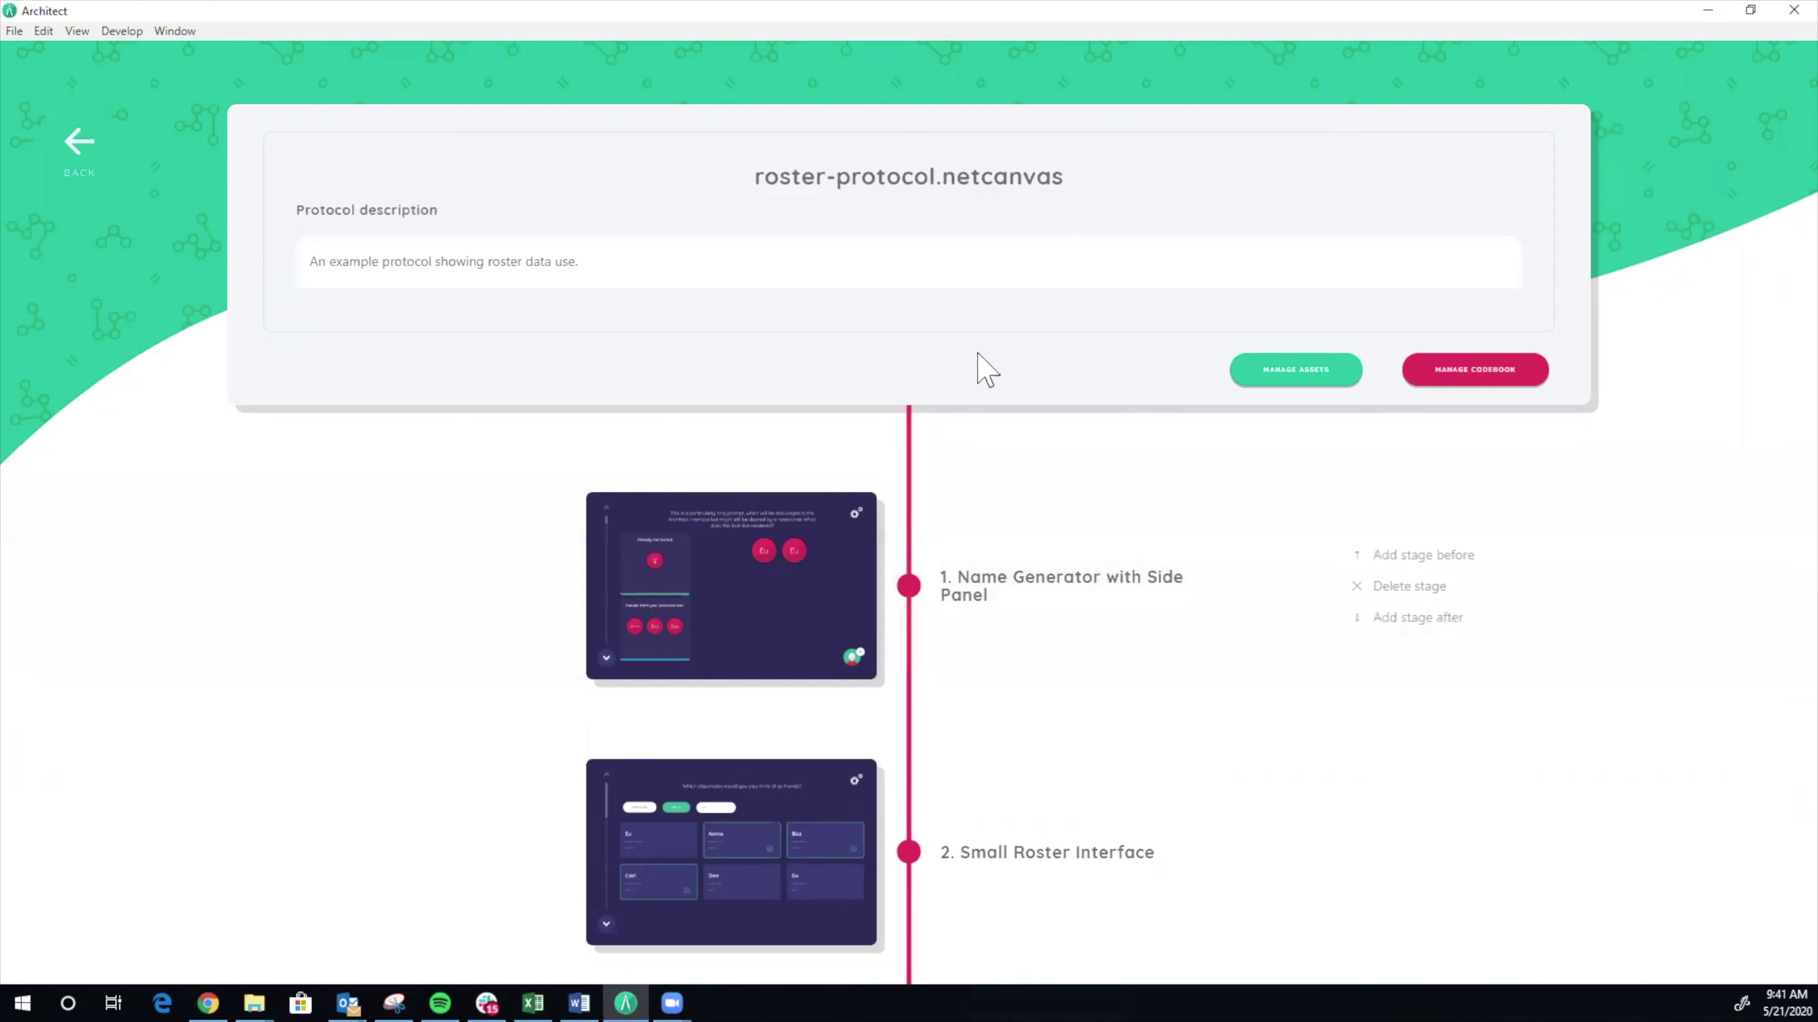
Preview the Name Generator with Side Panel stage and add Access - Gary Comer Youth Center and Access - Centro Medico San Rafael from the panel.
left_click(816, 593)
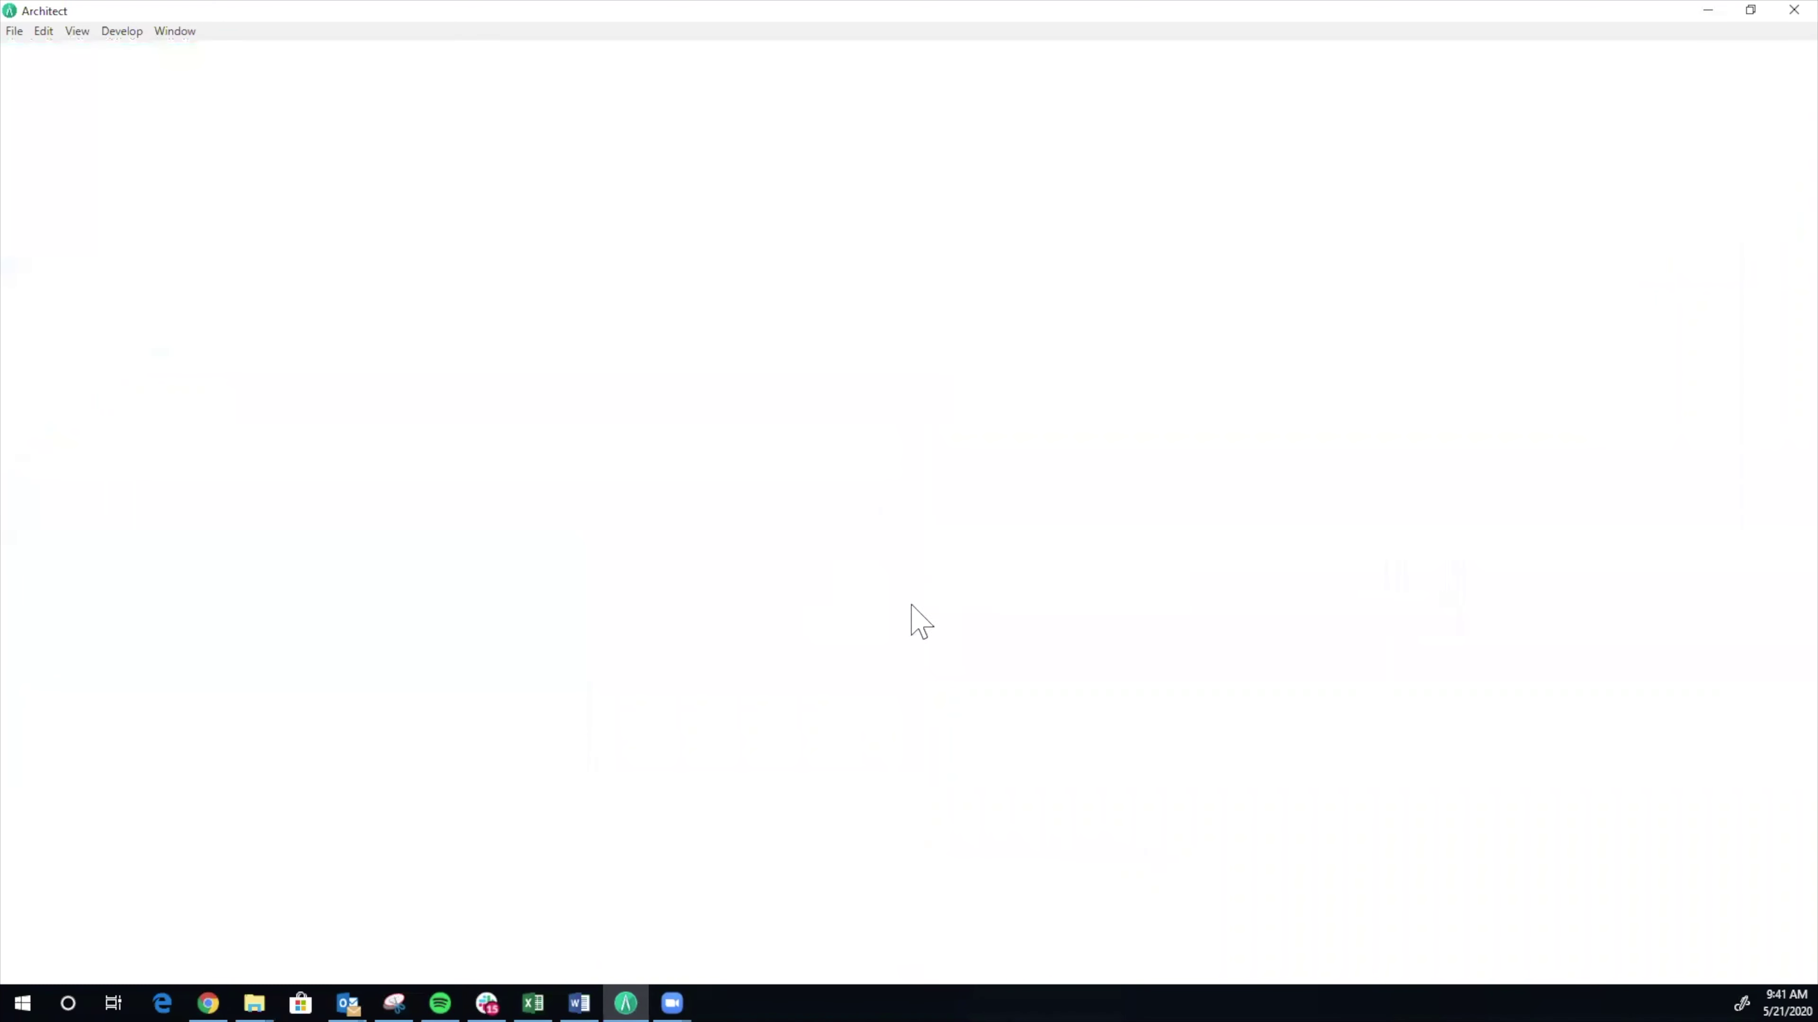
scroll(775, 576, "down", 10)
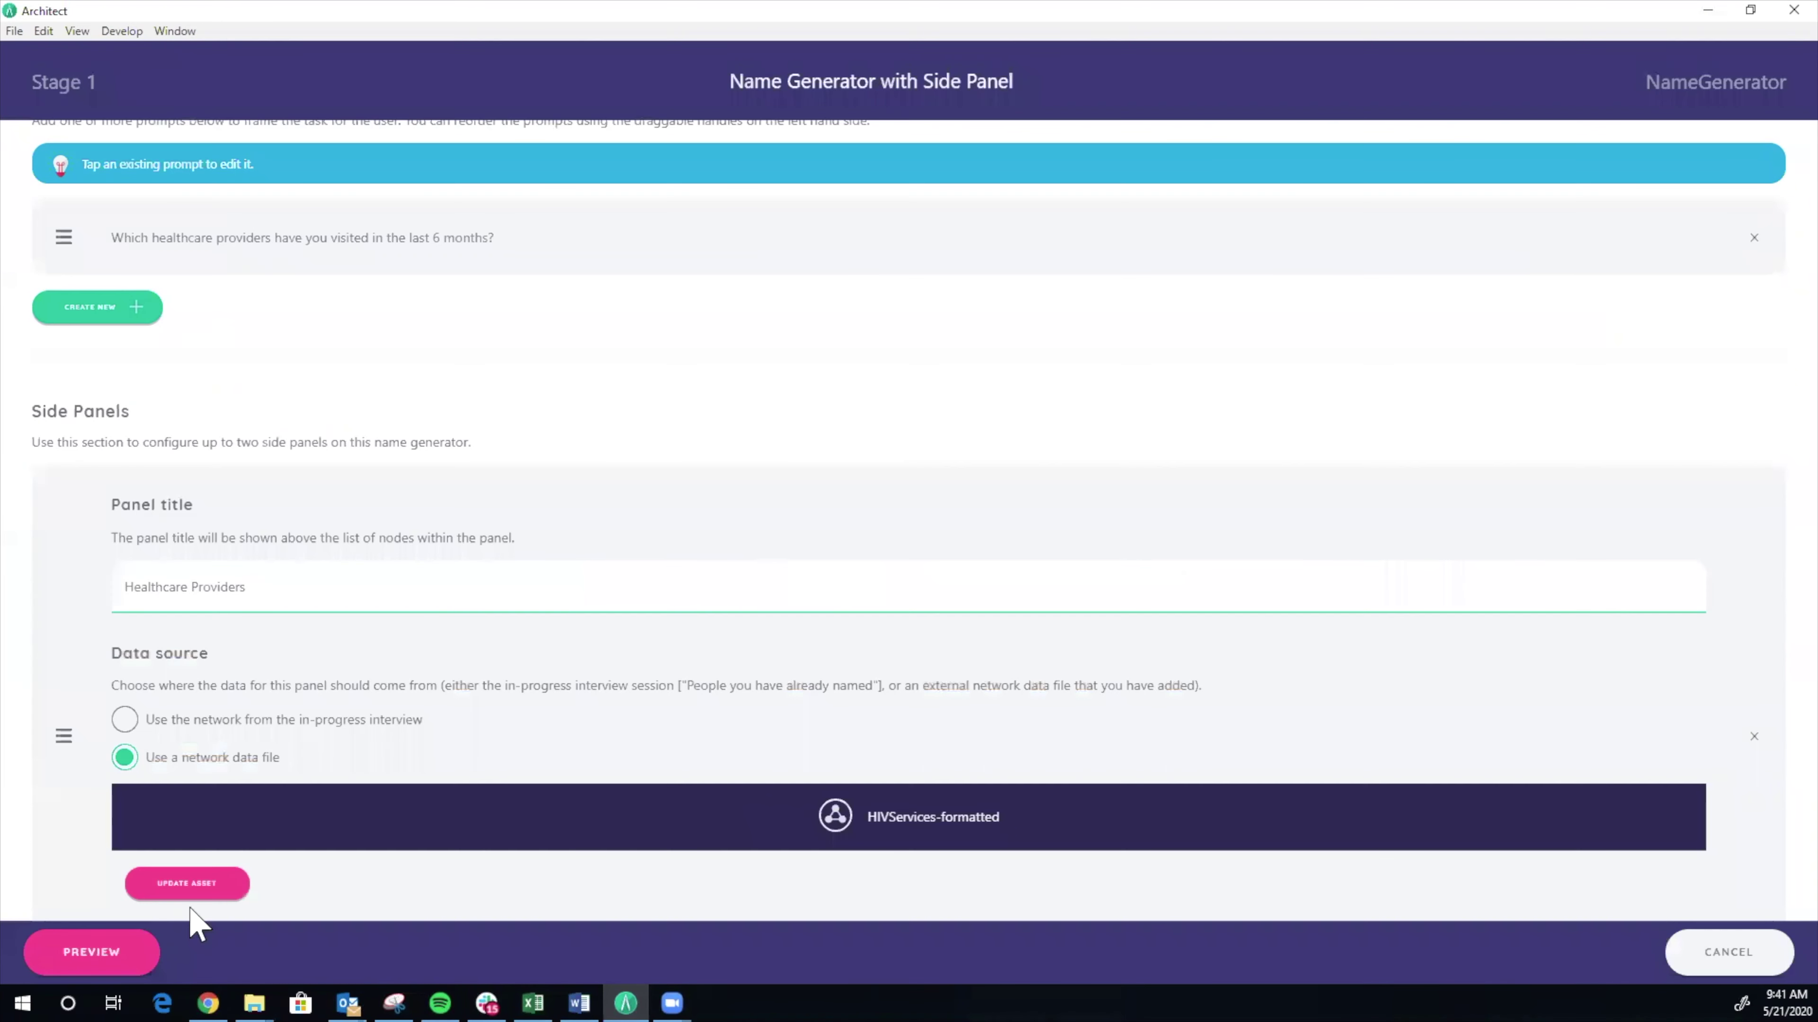
left_click(133, 963)
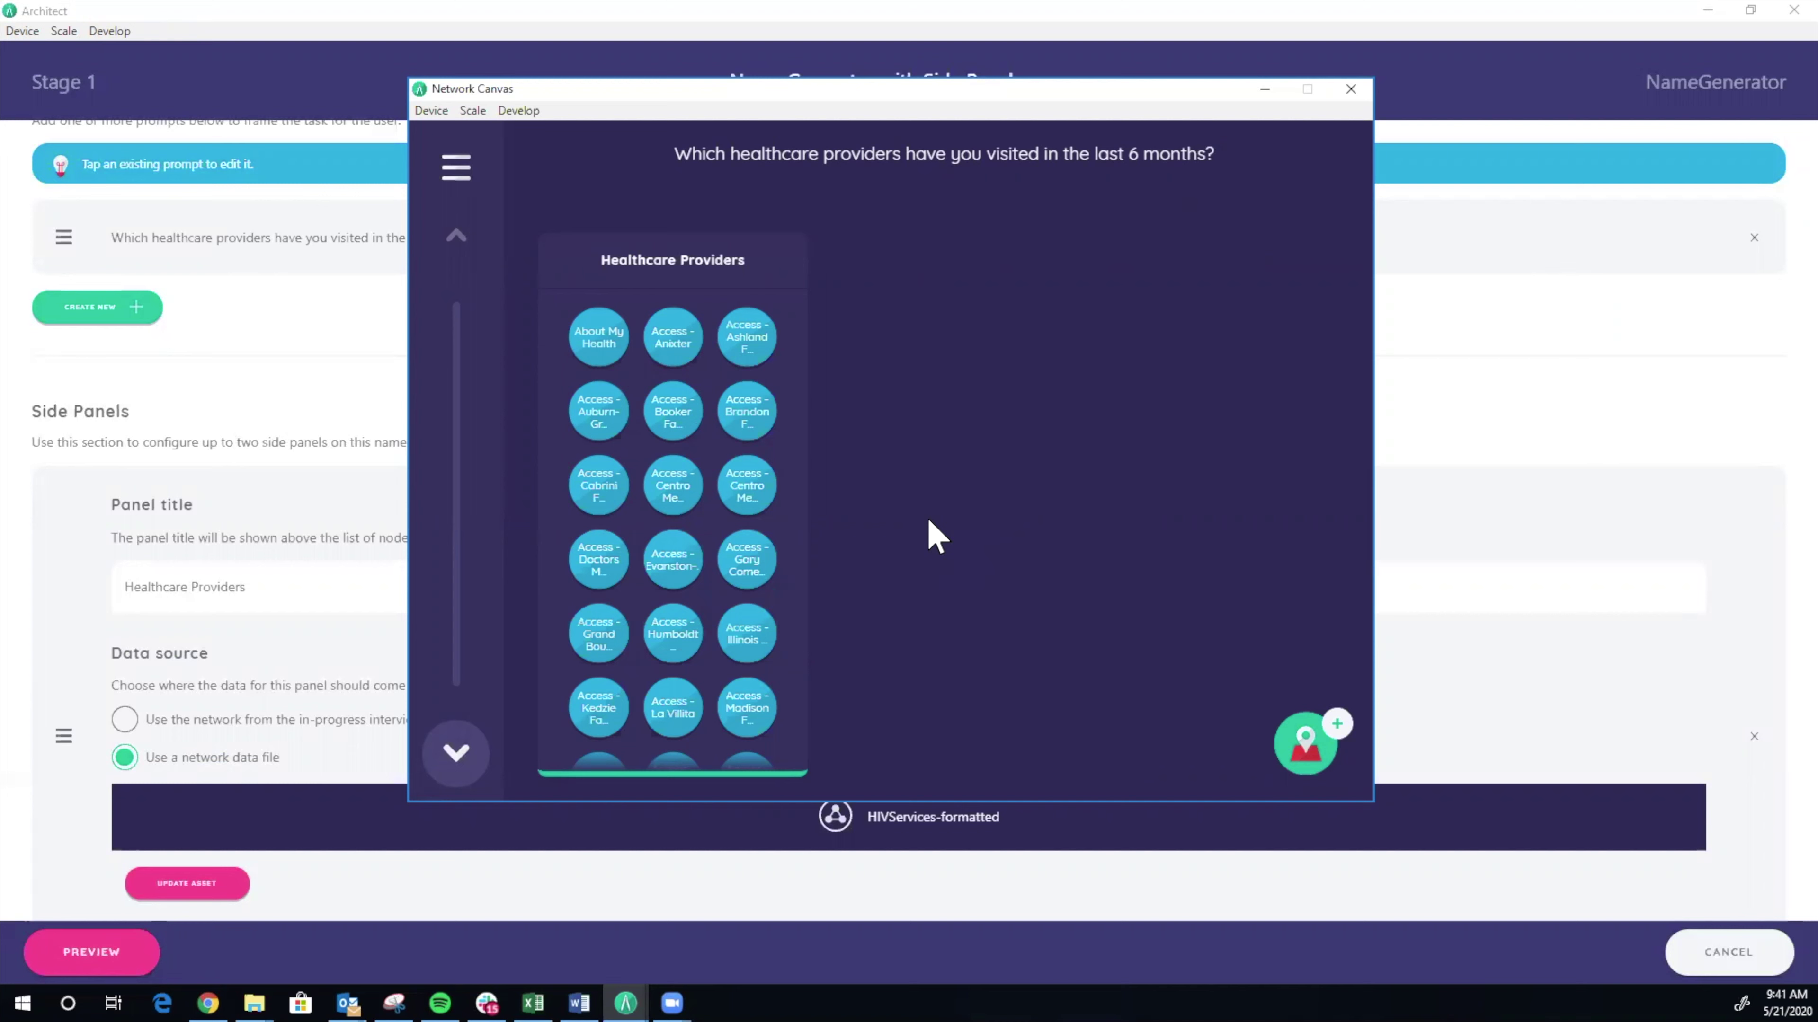
left_click_drag(744, 562, 1052, 496)
left_click_drag(746, 481, 1027, 518)
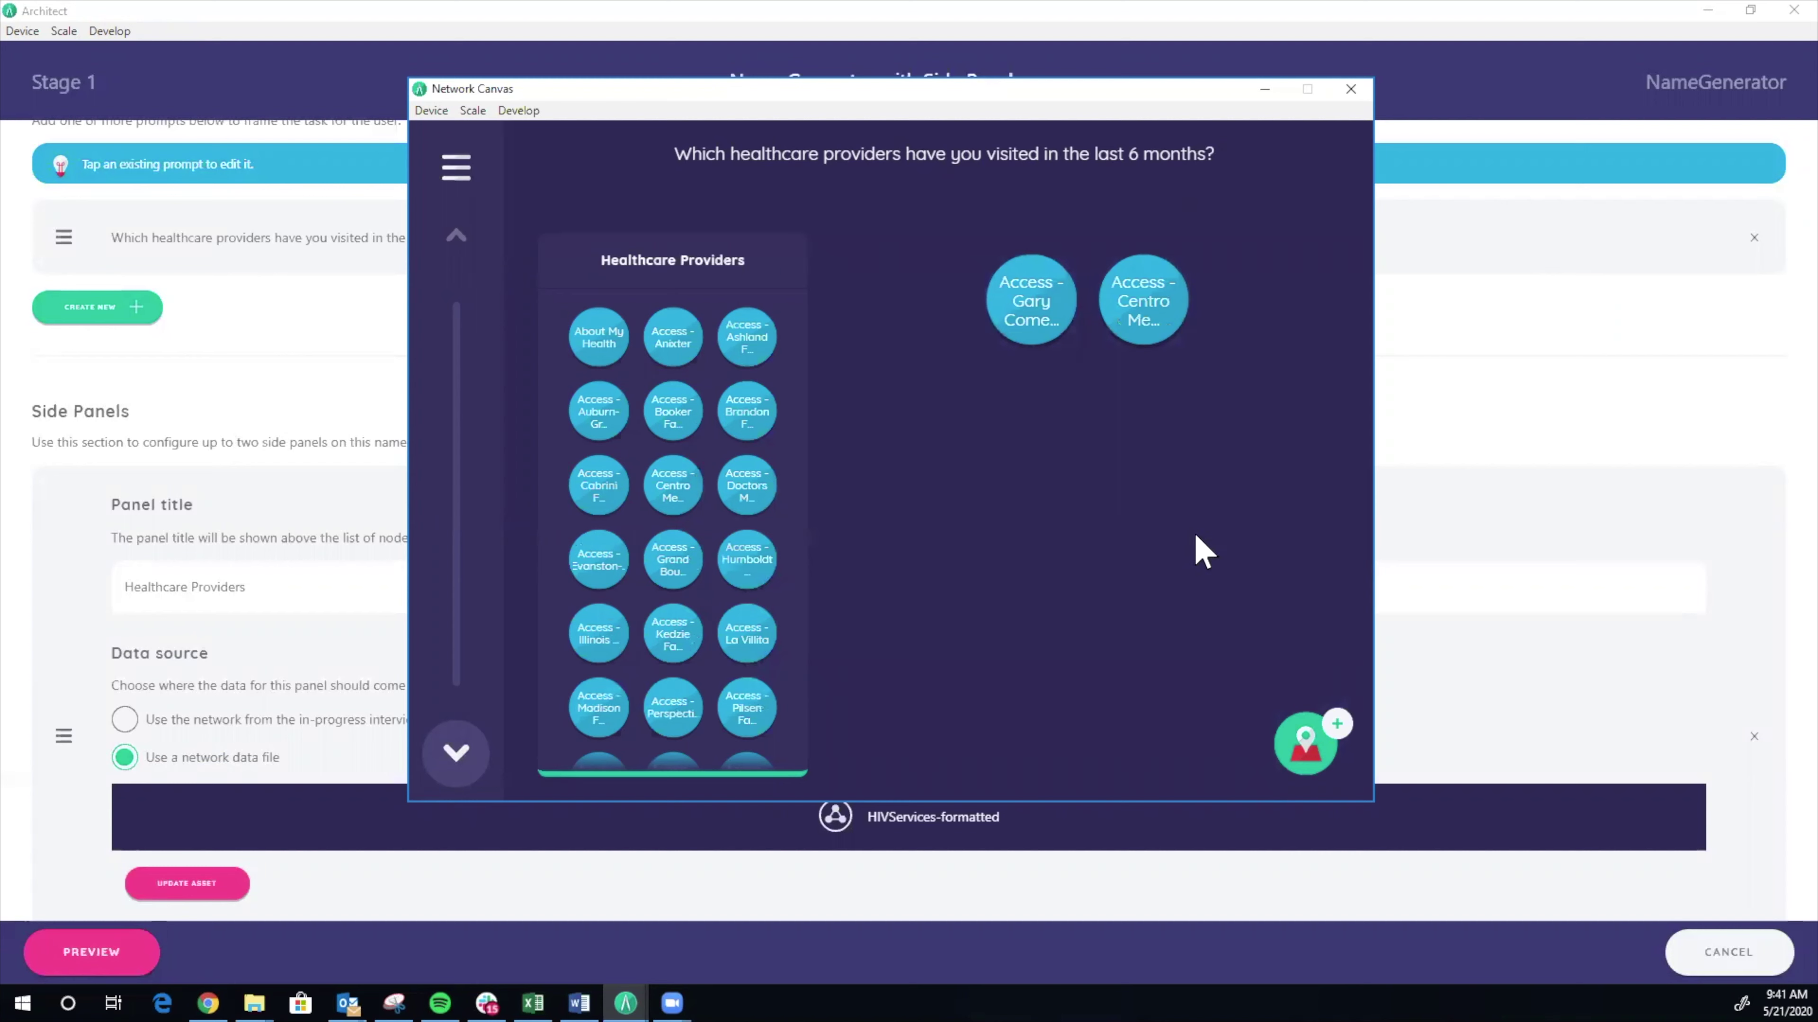
Add a new venue named AIDS Foundation in the preview, and close the preview and the stage editor.
left_click(1303, 744)
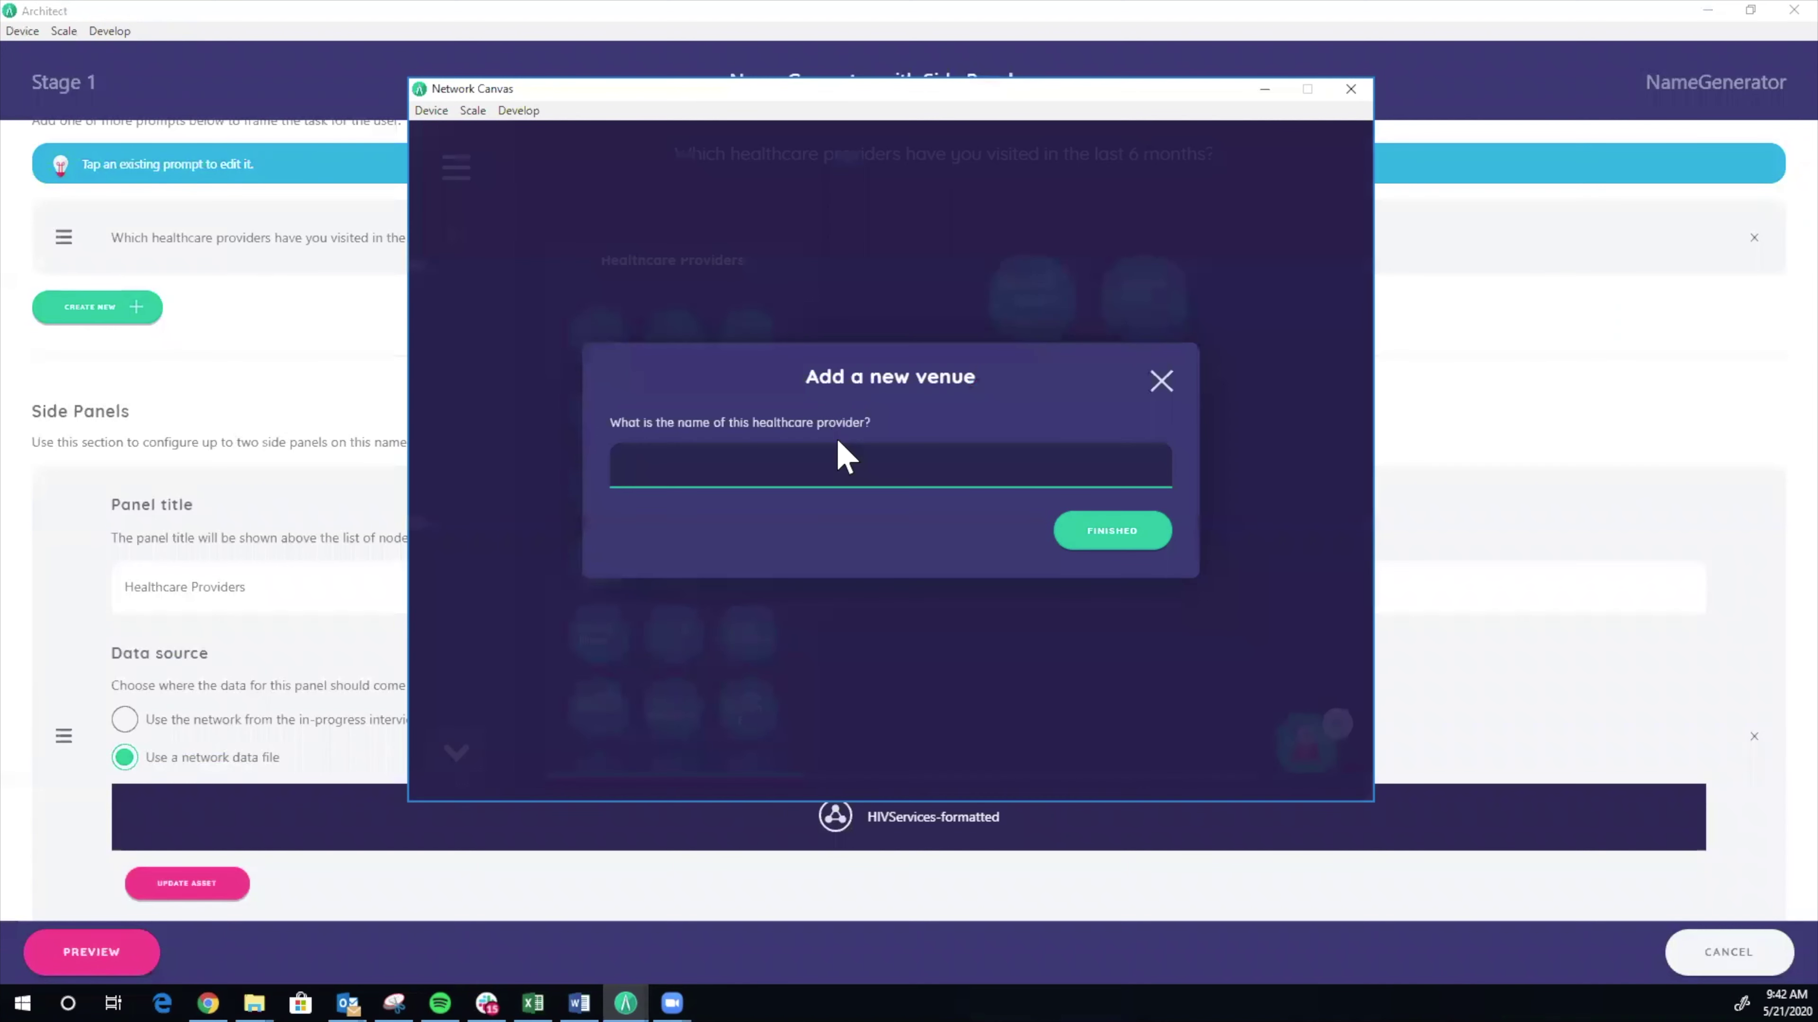
type("AIDS Foundation")
left_click(1129, 552)
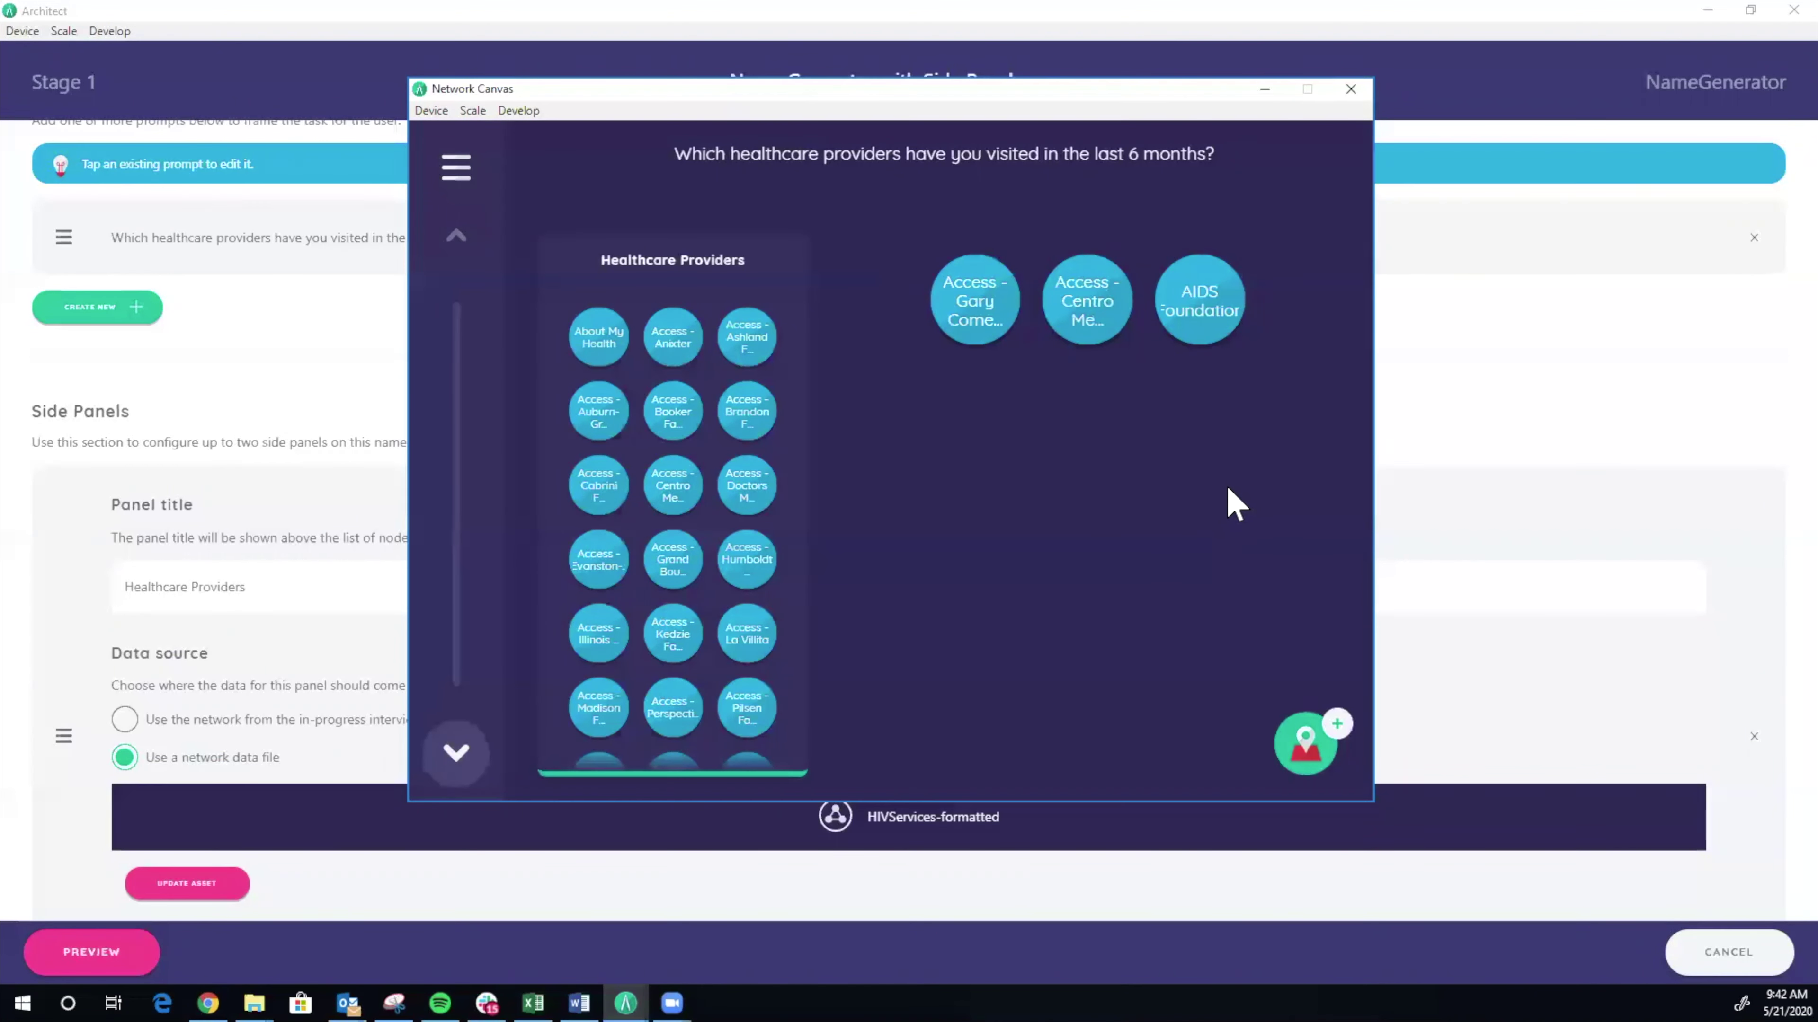
left_click(1352, 92)
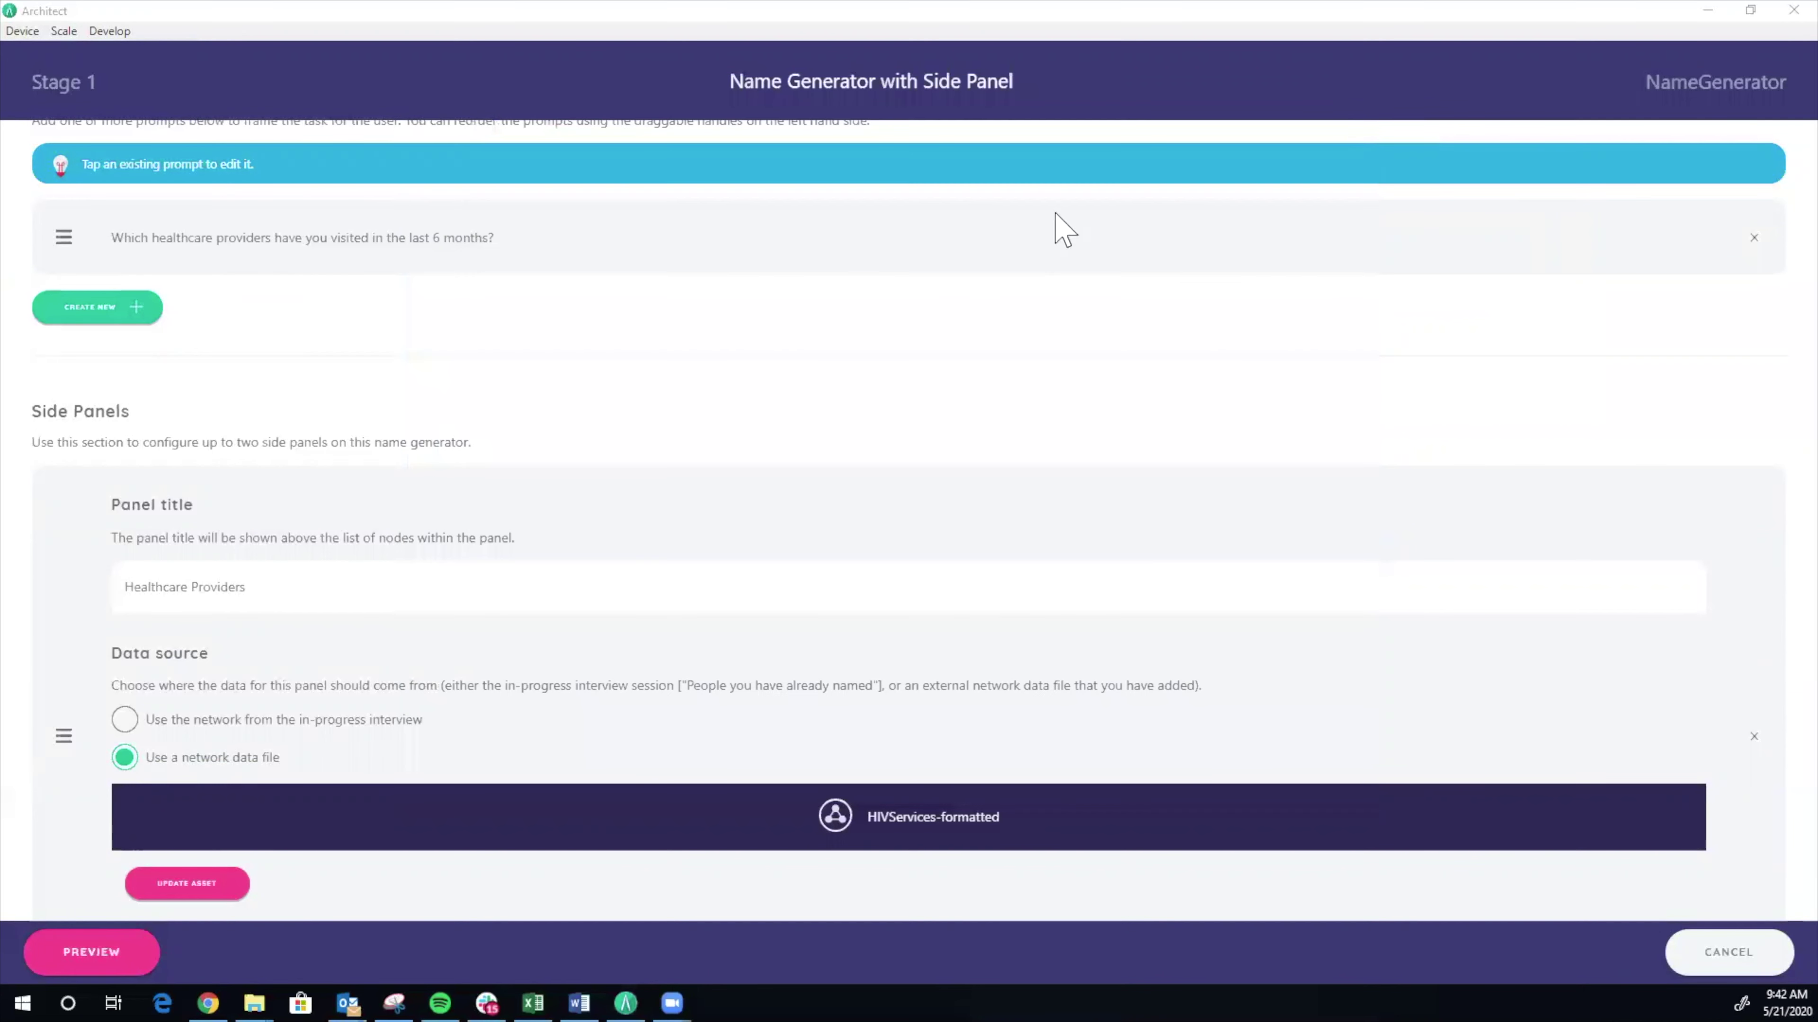
left_click(1715, 955)
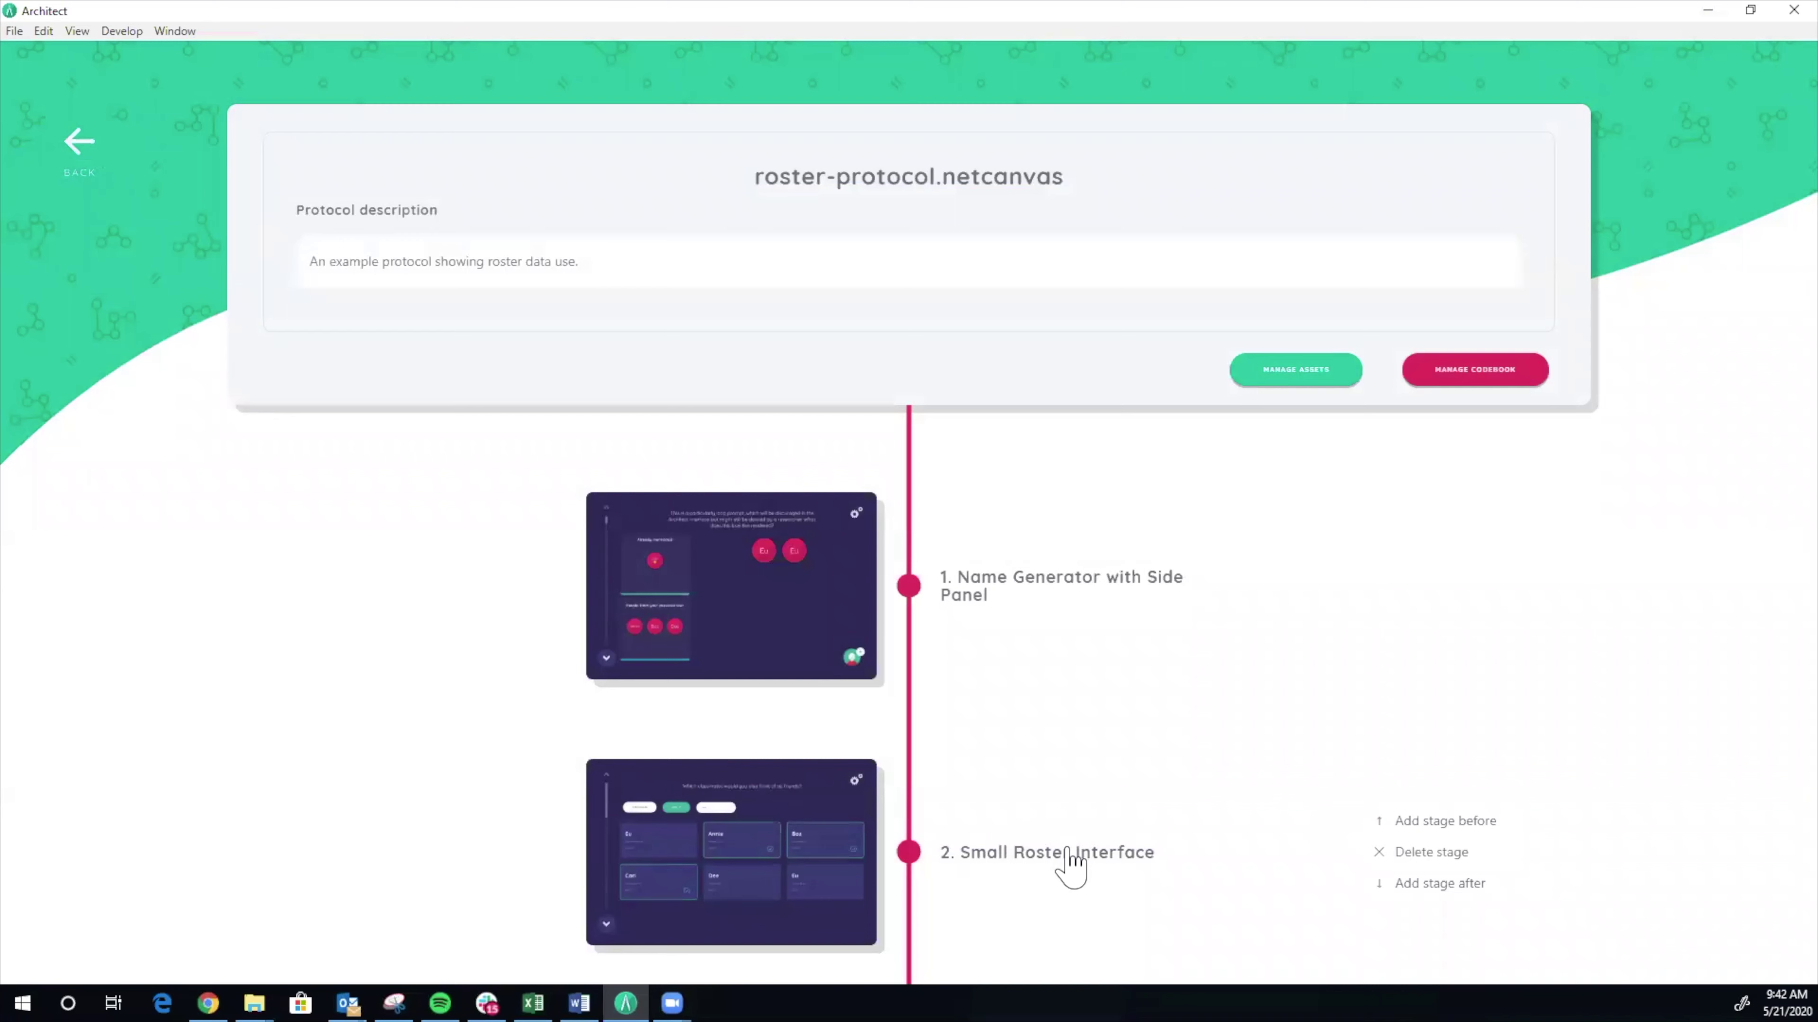
Preview the Small Roster Interface stage and select AIDS Foundation of Chicago, Access - Anixter and Access - Auburn-Gresham Family Health Center.
left_click(852, 881)
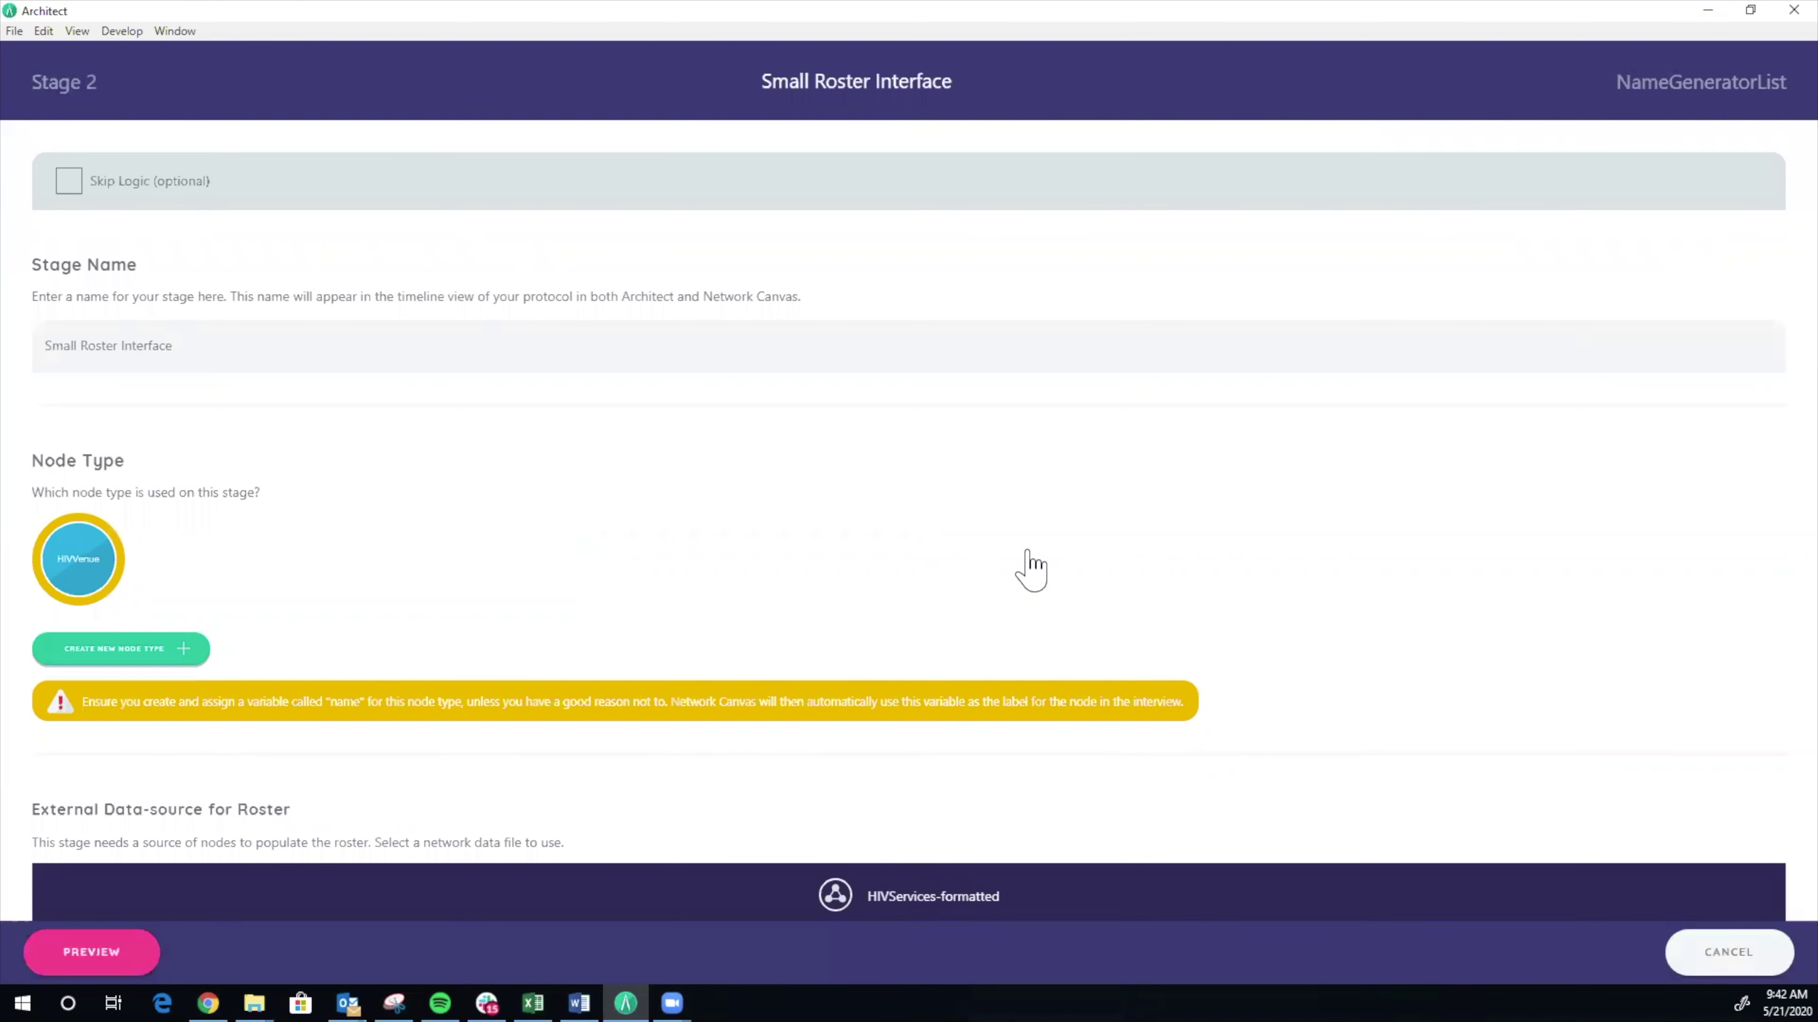
scroll(1583, 900, "down", 8)
scroll(907, 742, "down", 5)
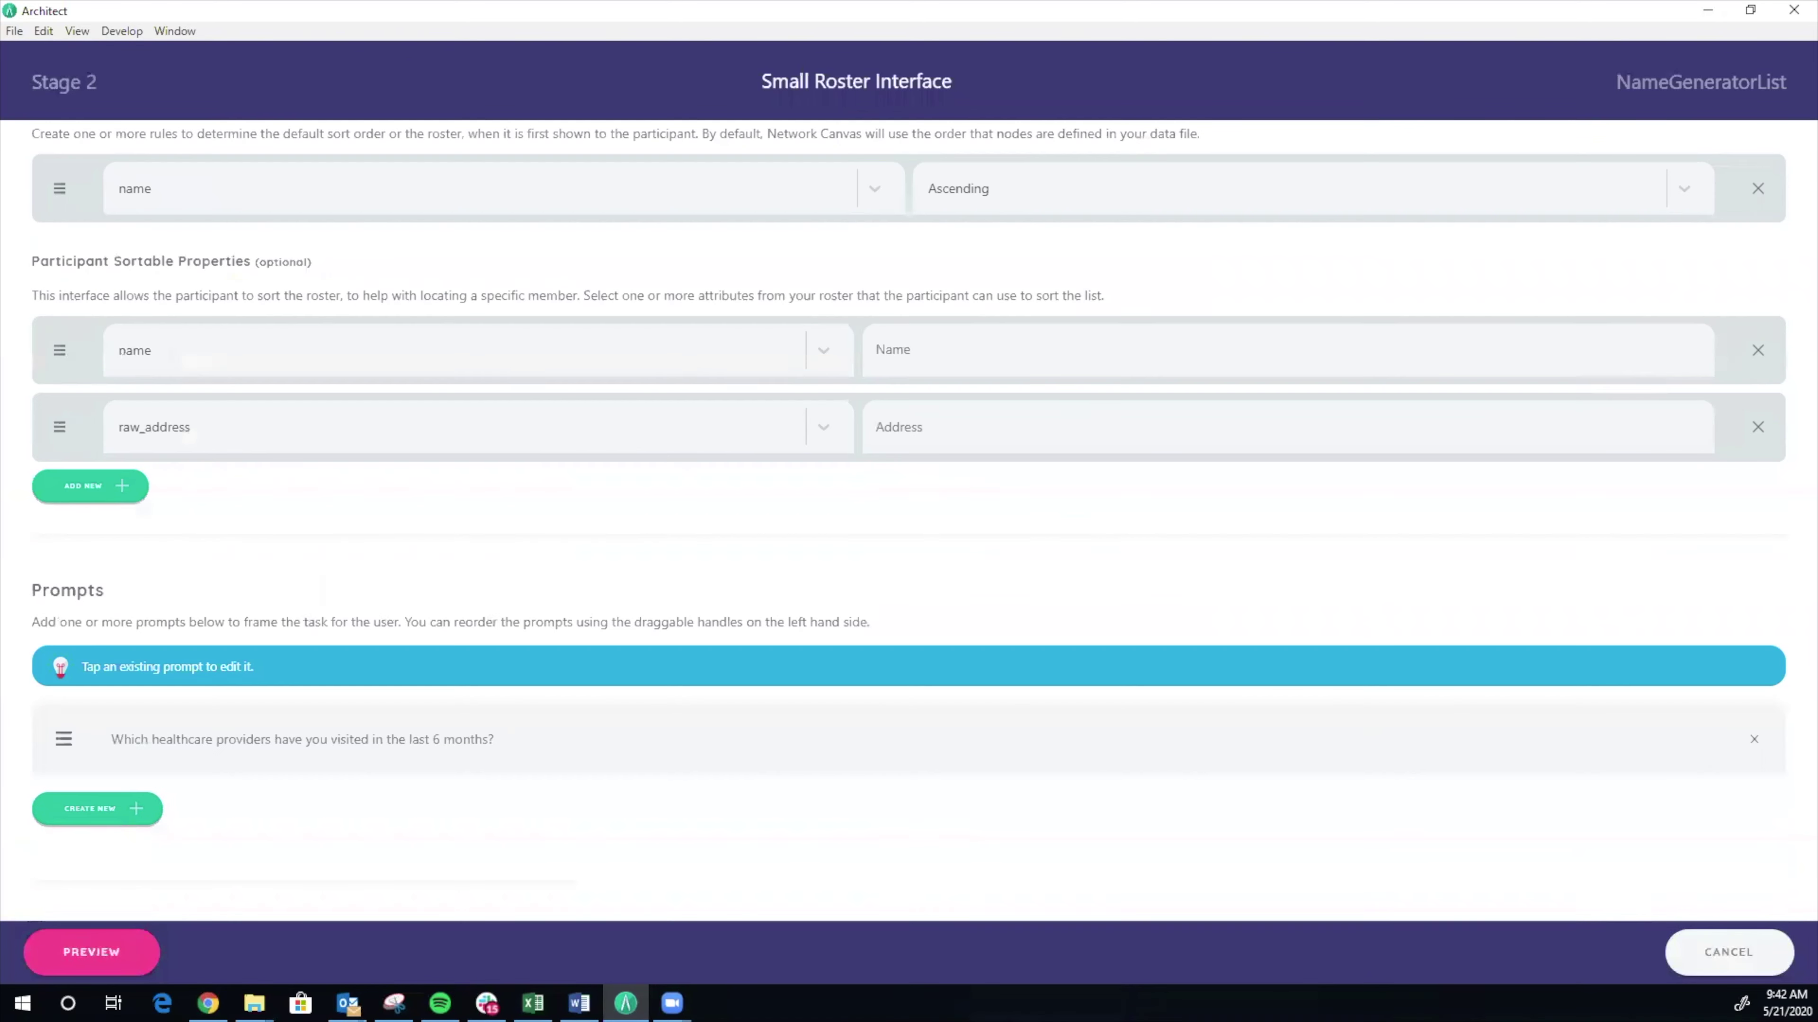
left_click(106, 949)
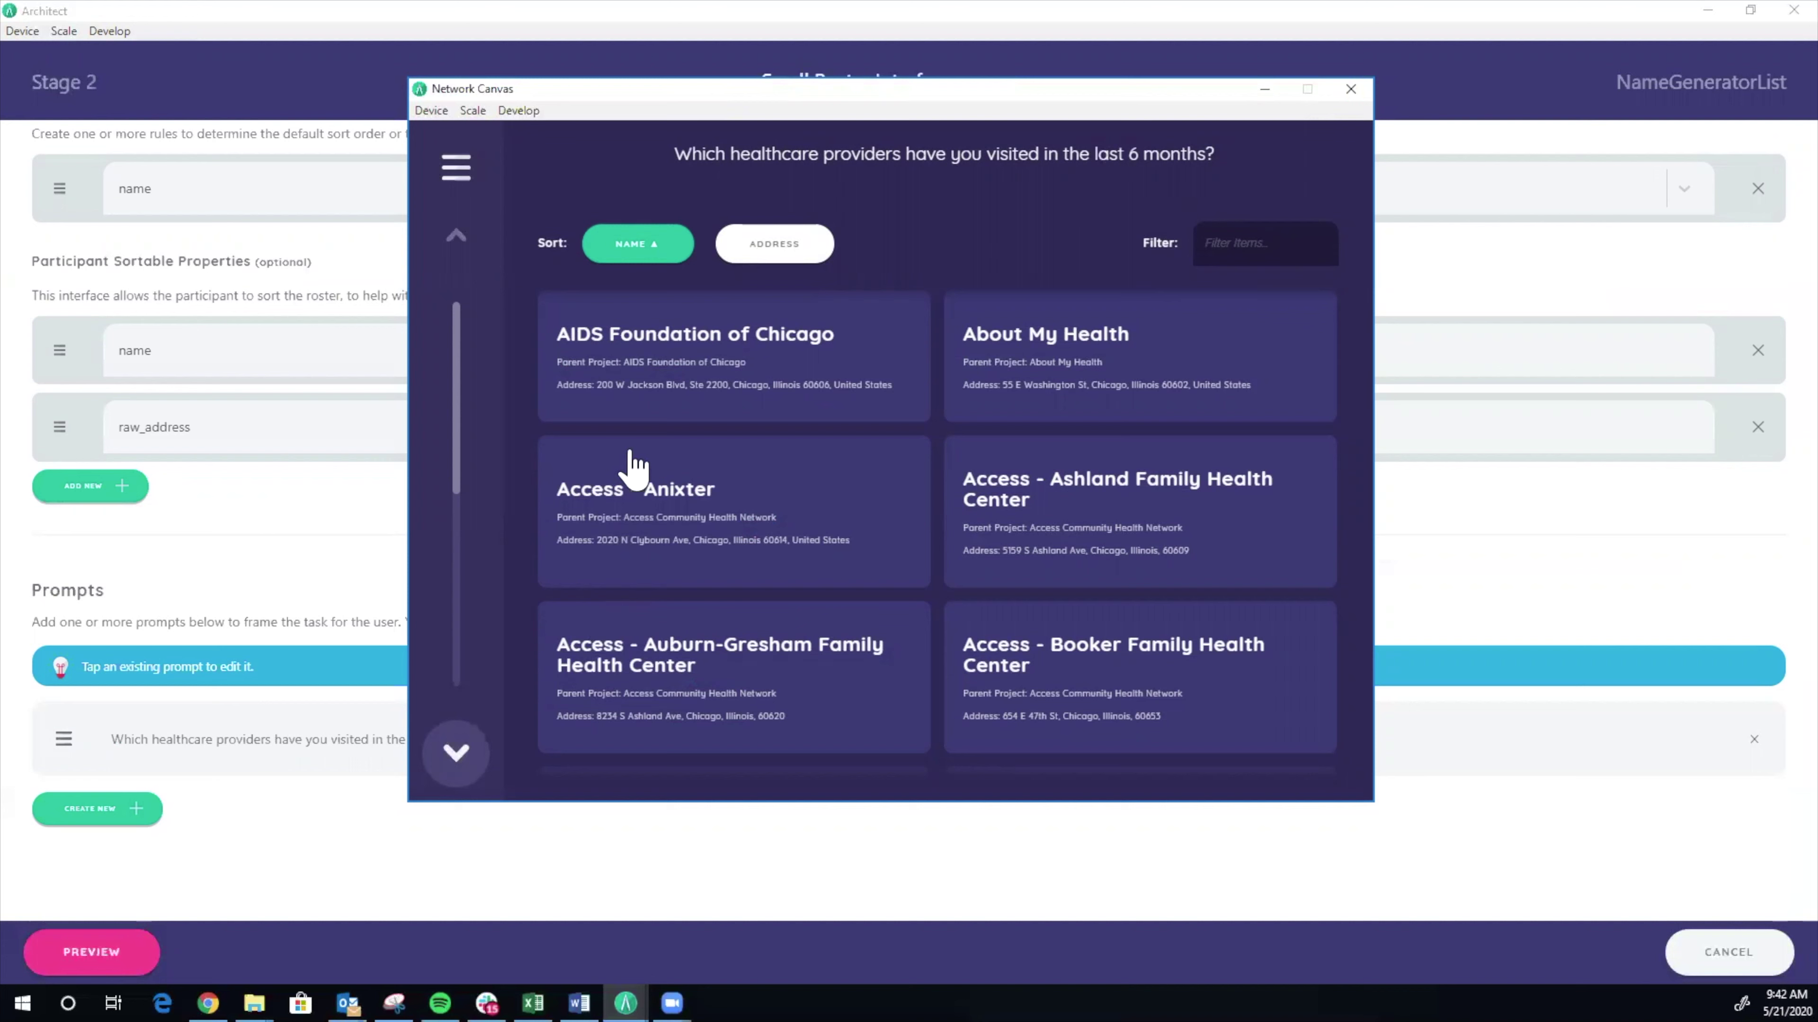
left_click(661, 394)
left_click(667, 500)
left_click(687, 703)
Filter the roster by AIDS and select South Shore Hospital HIV/AIDS Clinic and Chicago Womens AIDS Project - North Office.
left_click(1225, 247)
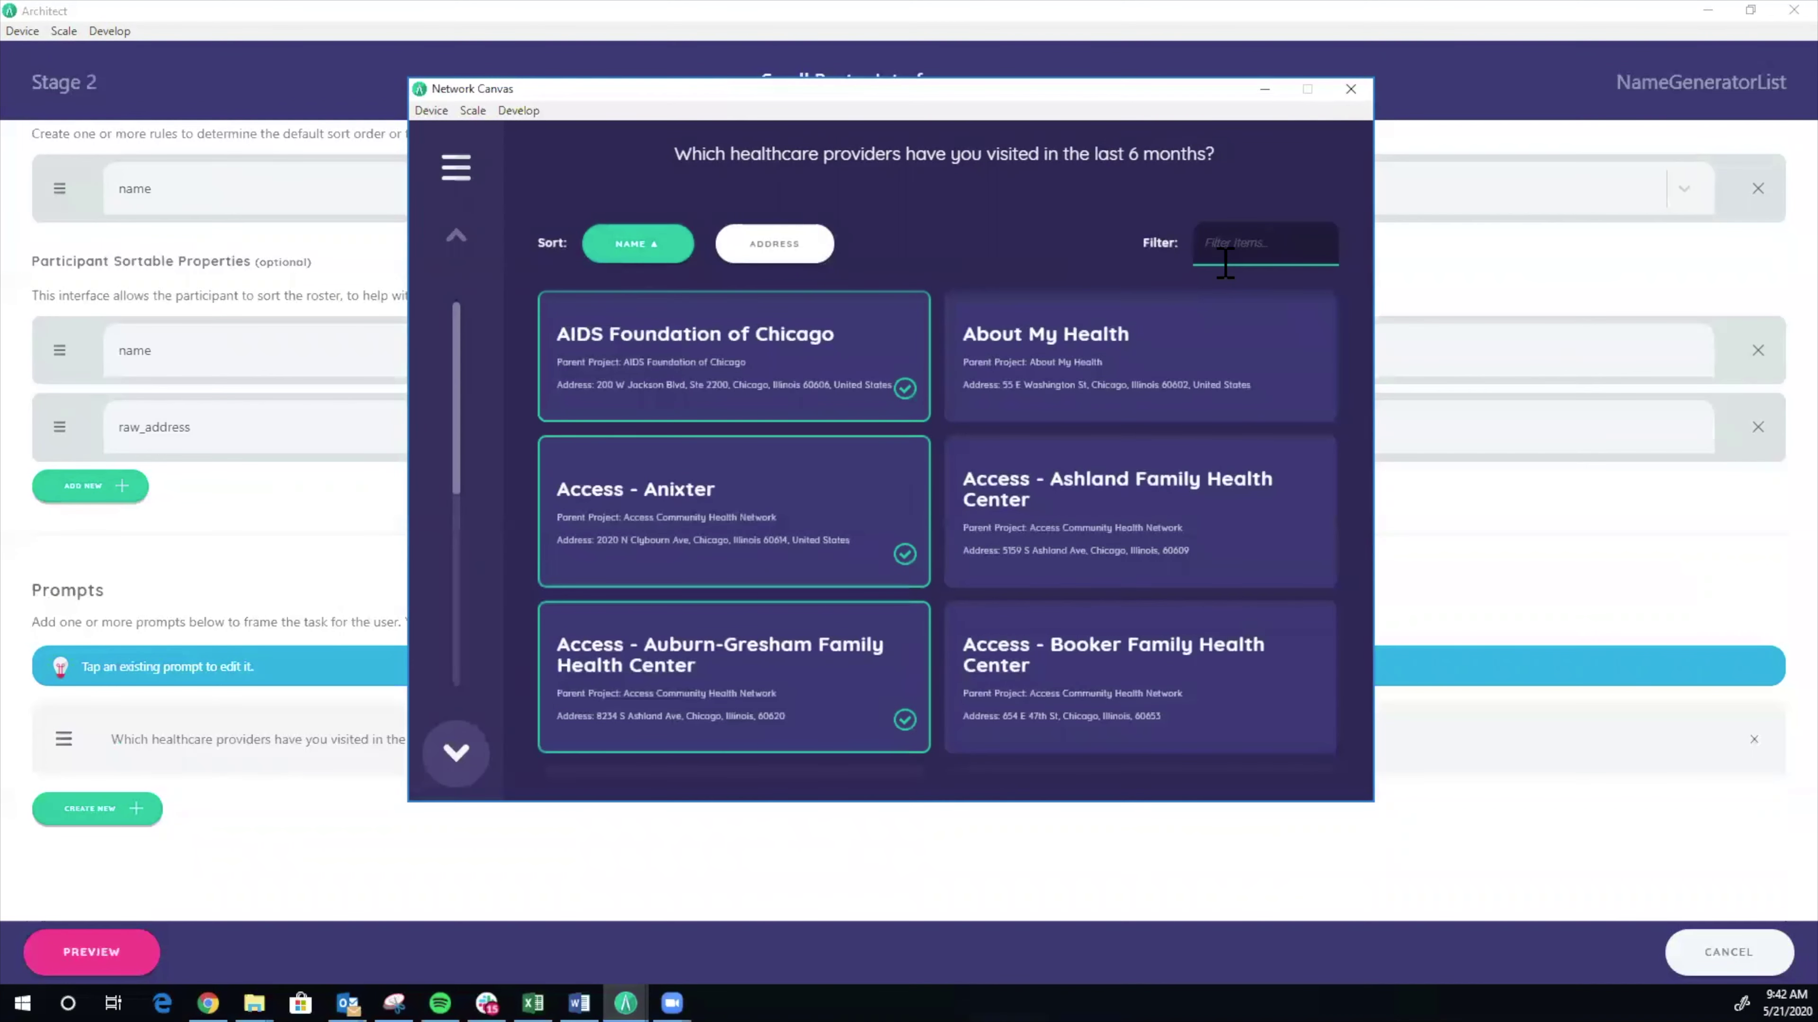
type("AIDS")
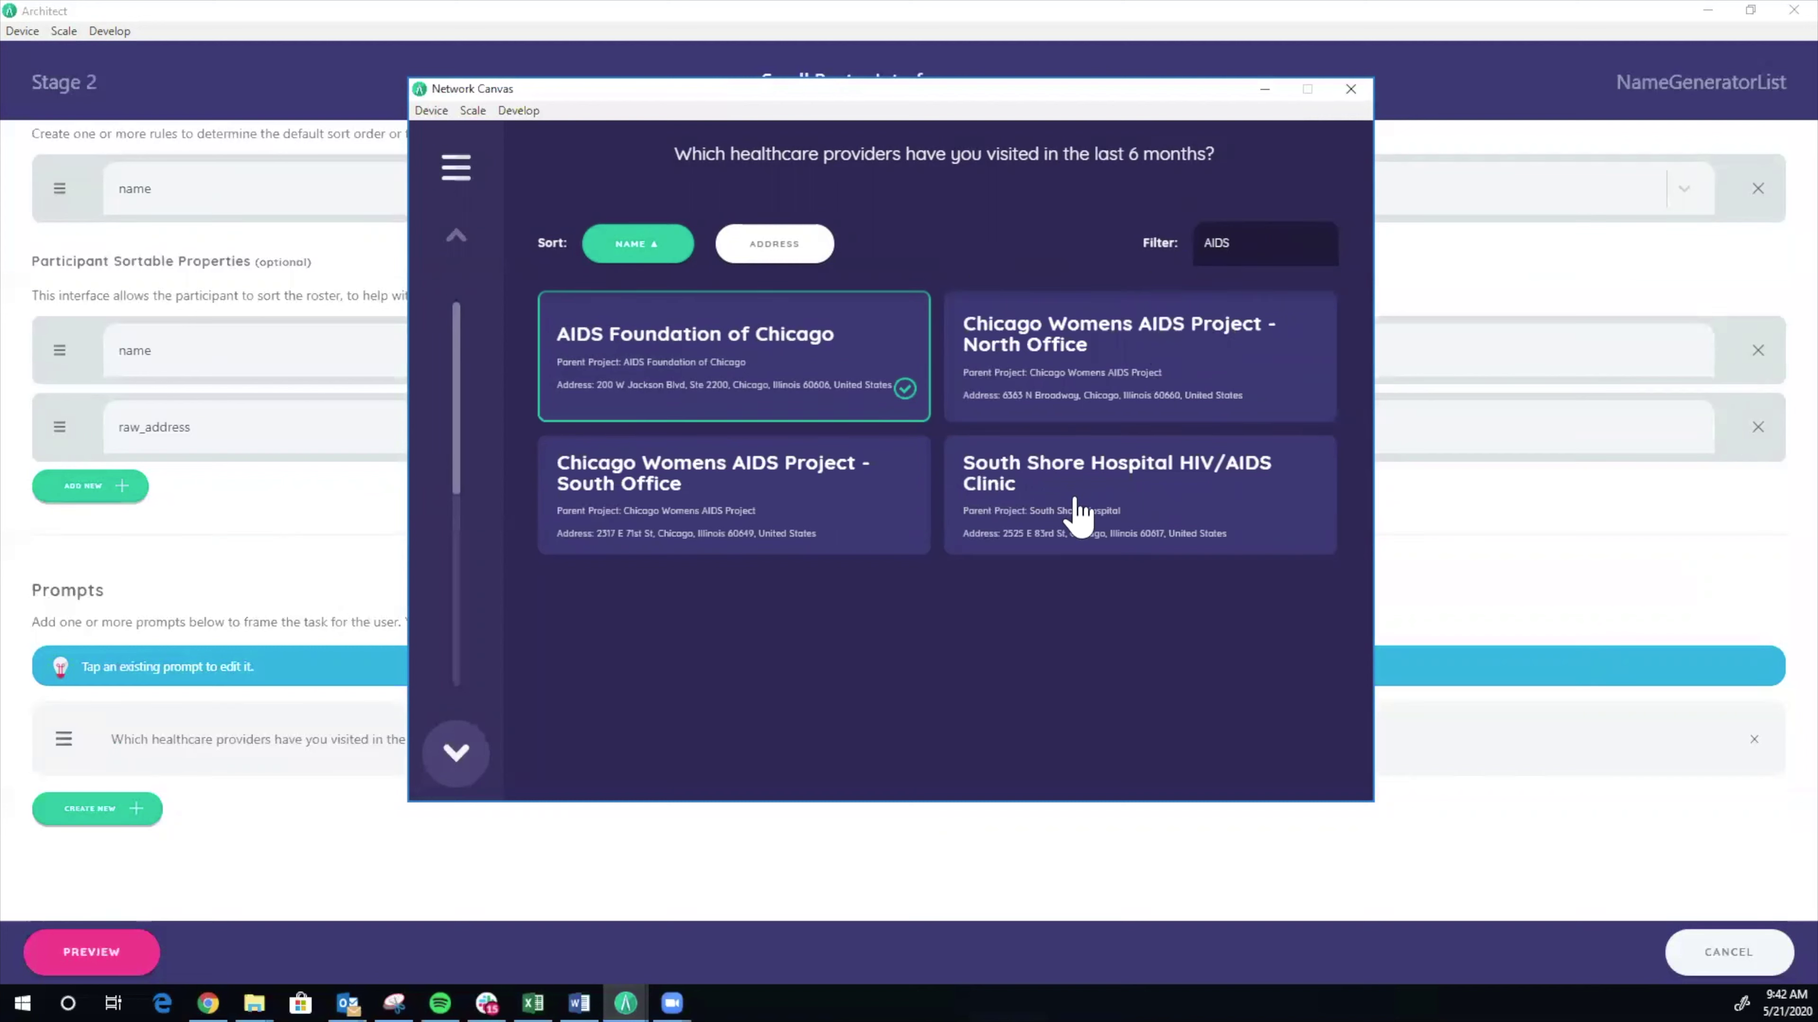
left_click(1075, 514)
left_click(1059, 394)
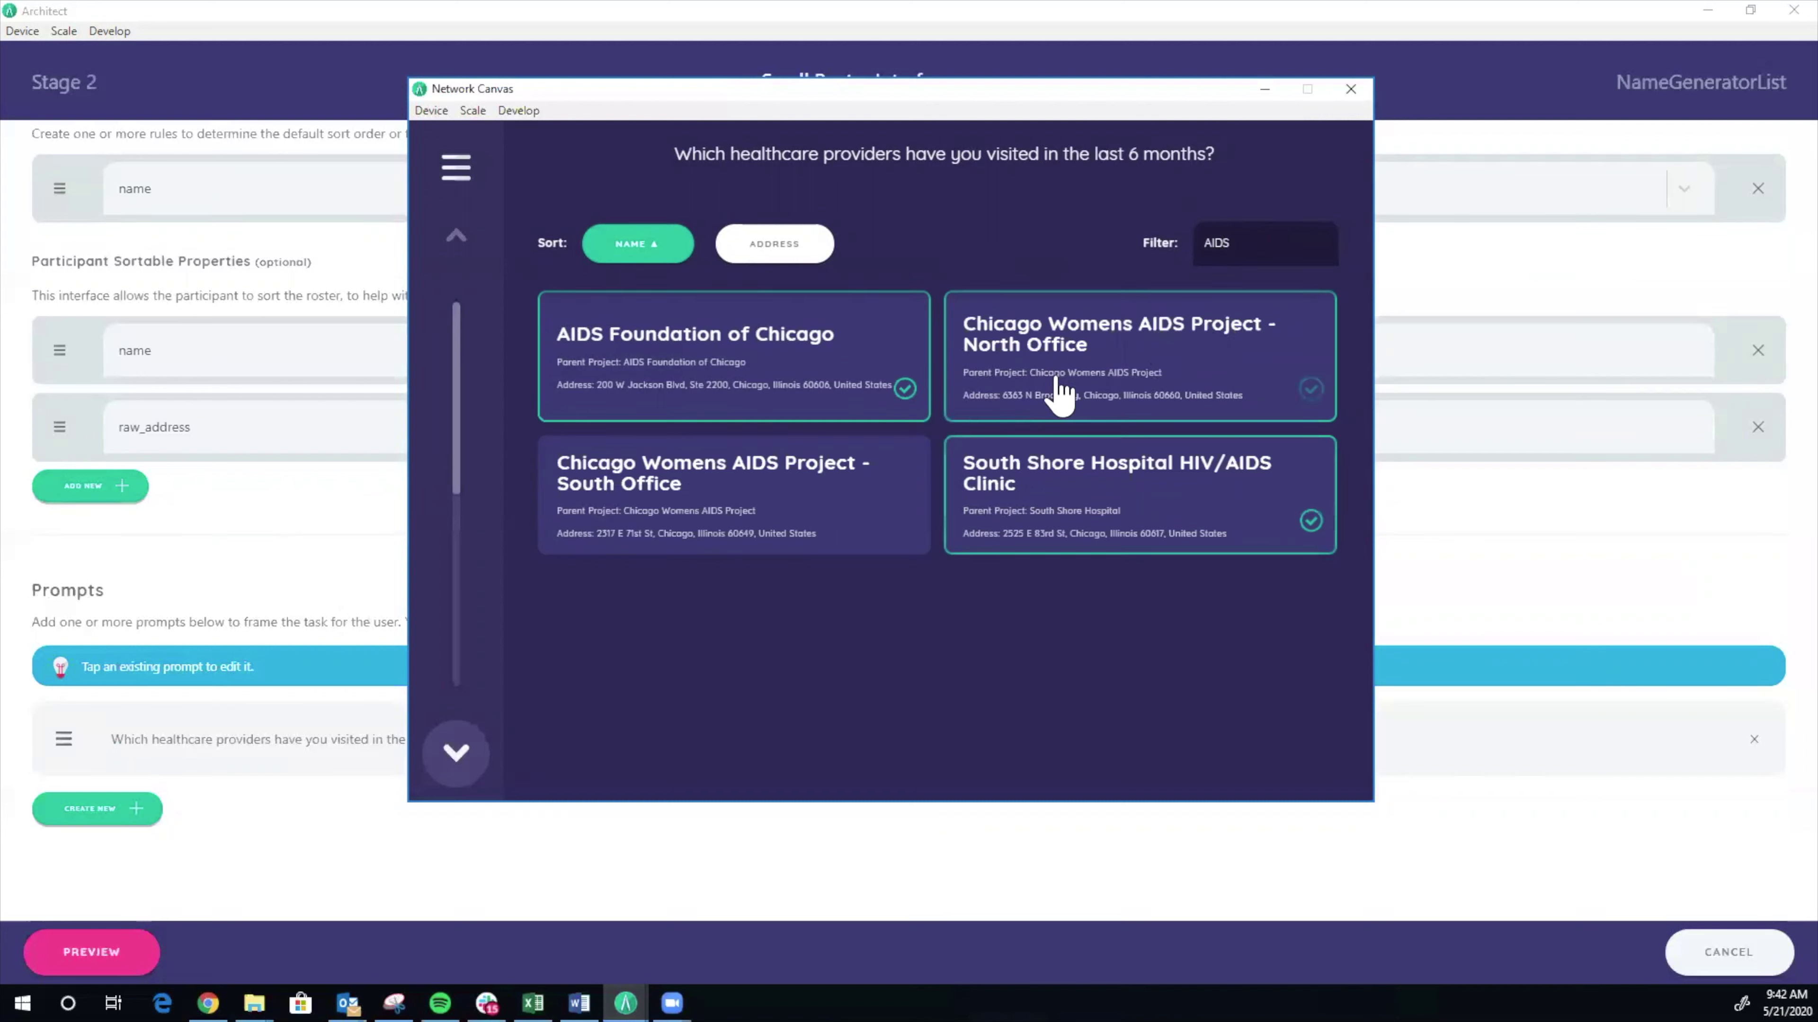
Sort the filtered roster by address, and close the preview and the stage editor.
left_click(801, 250)
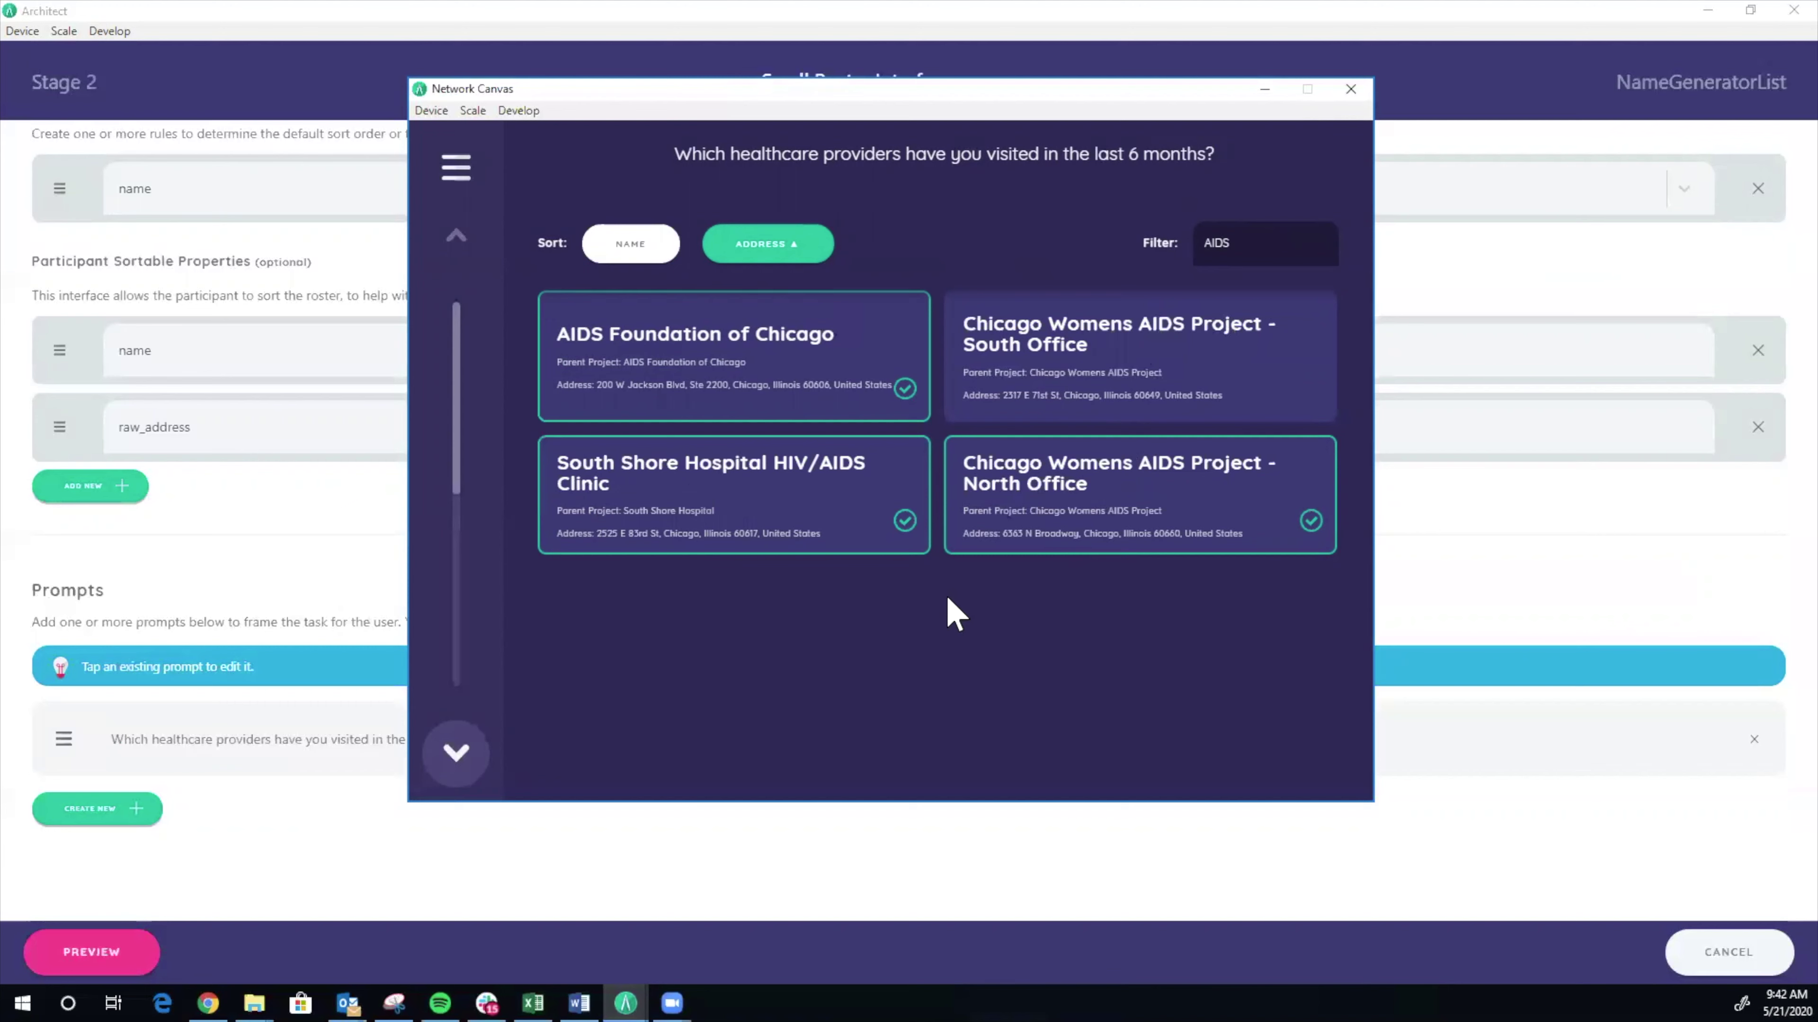
left_click(1351, 88)
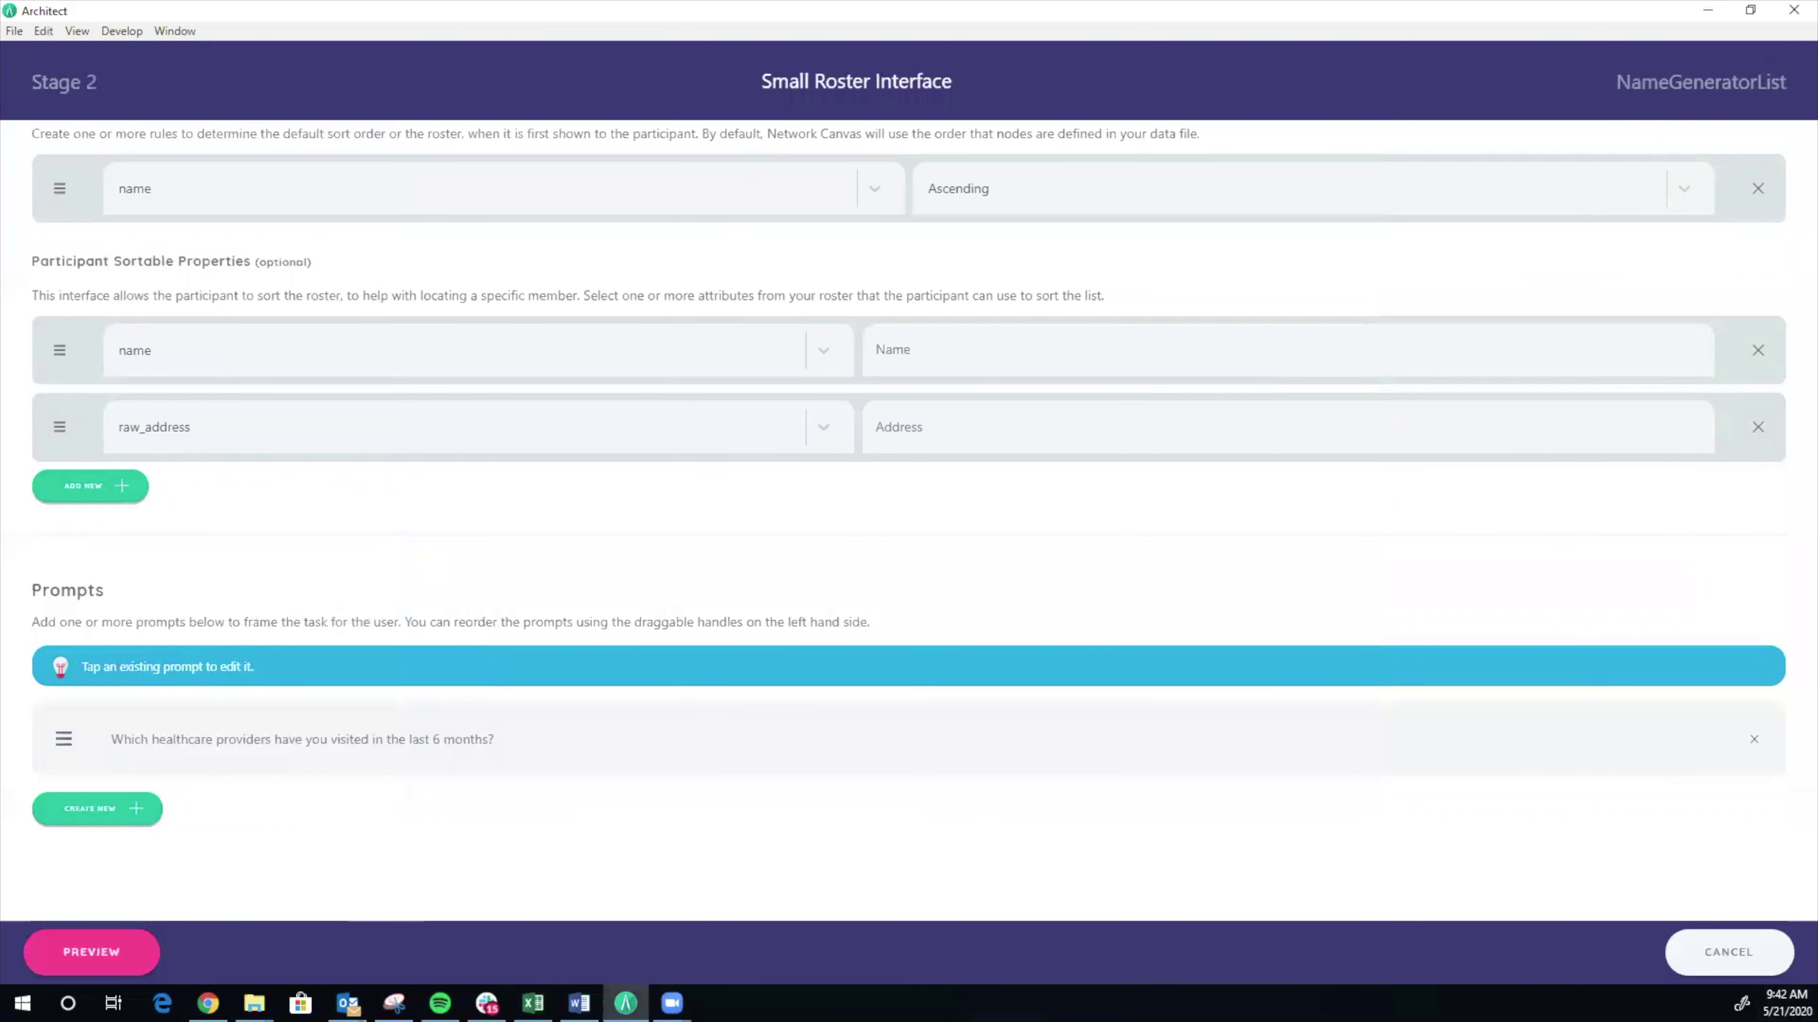
left_click(1717, 948)
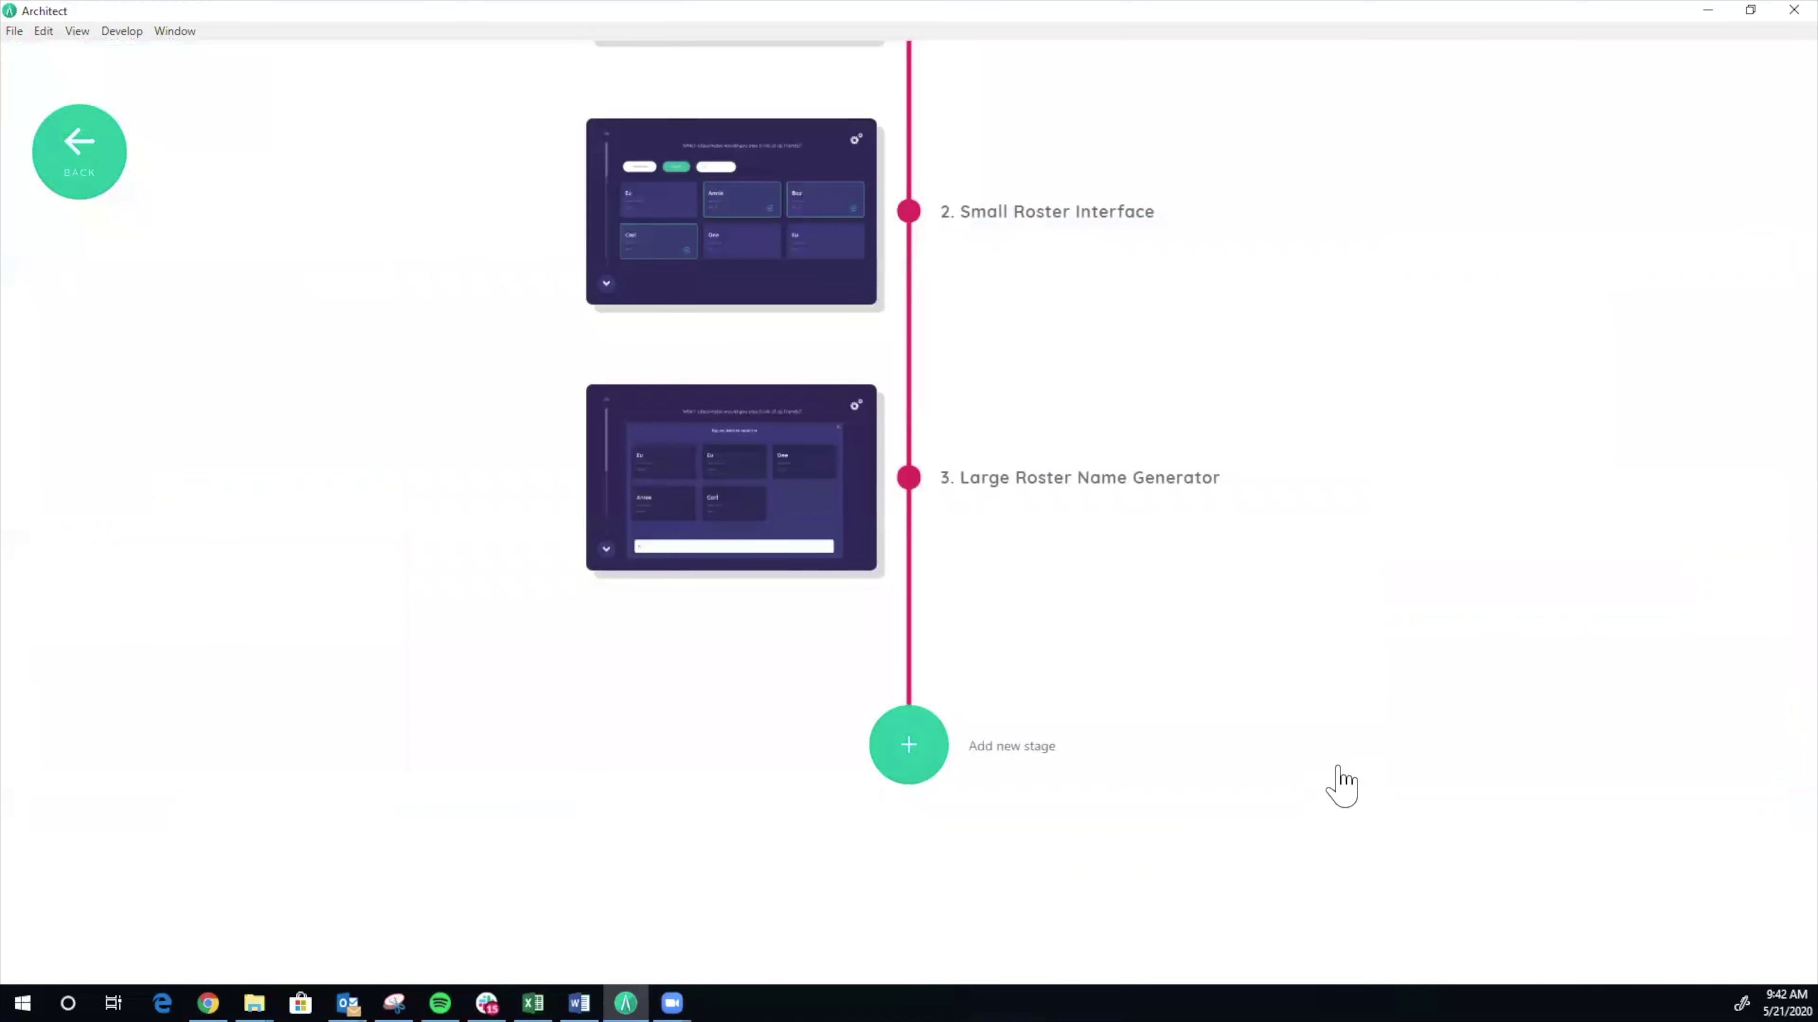
Open the Large Roster Name Generator stage and launch its interview preview.
mouse_move(1144, 528)
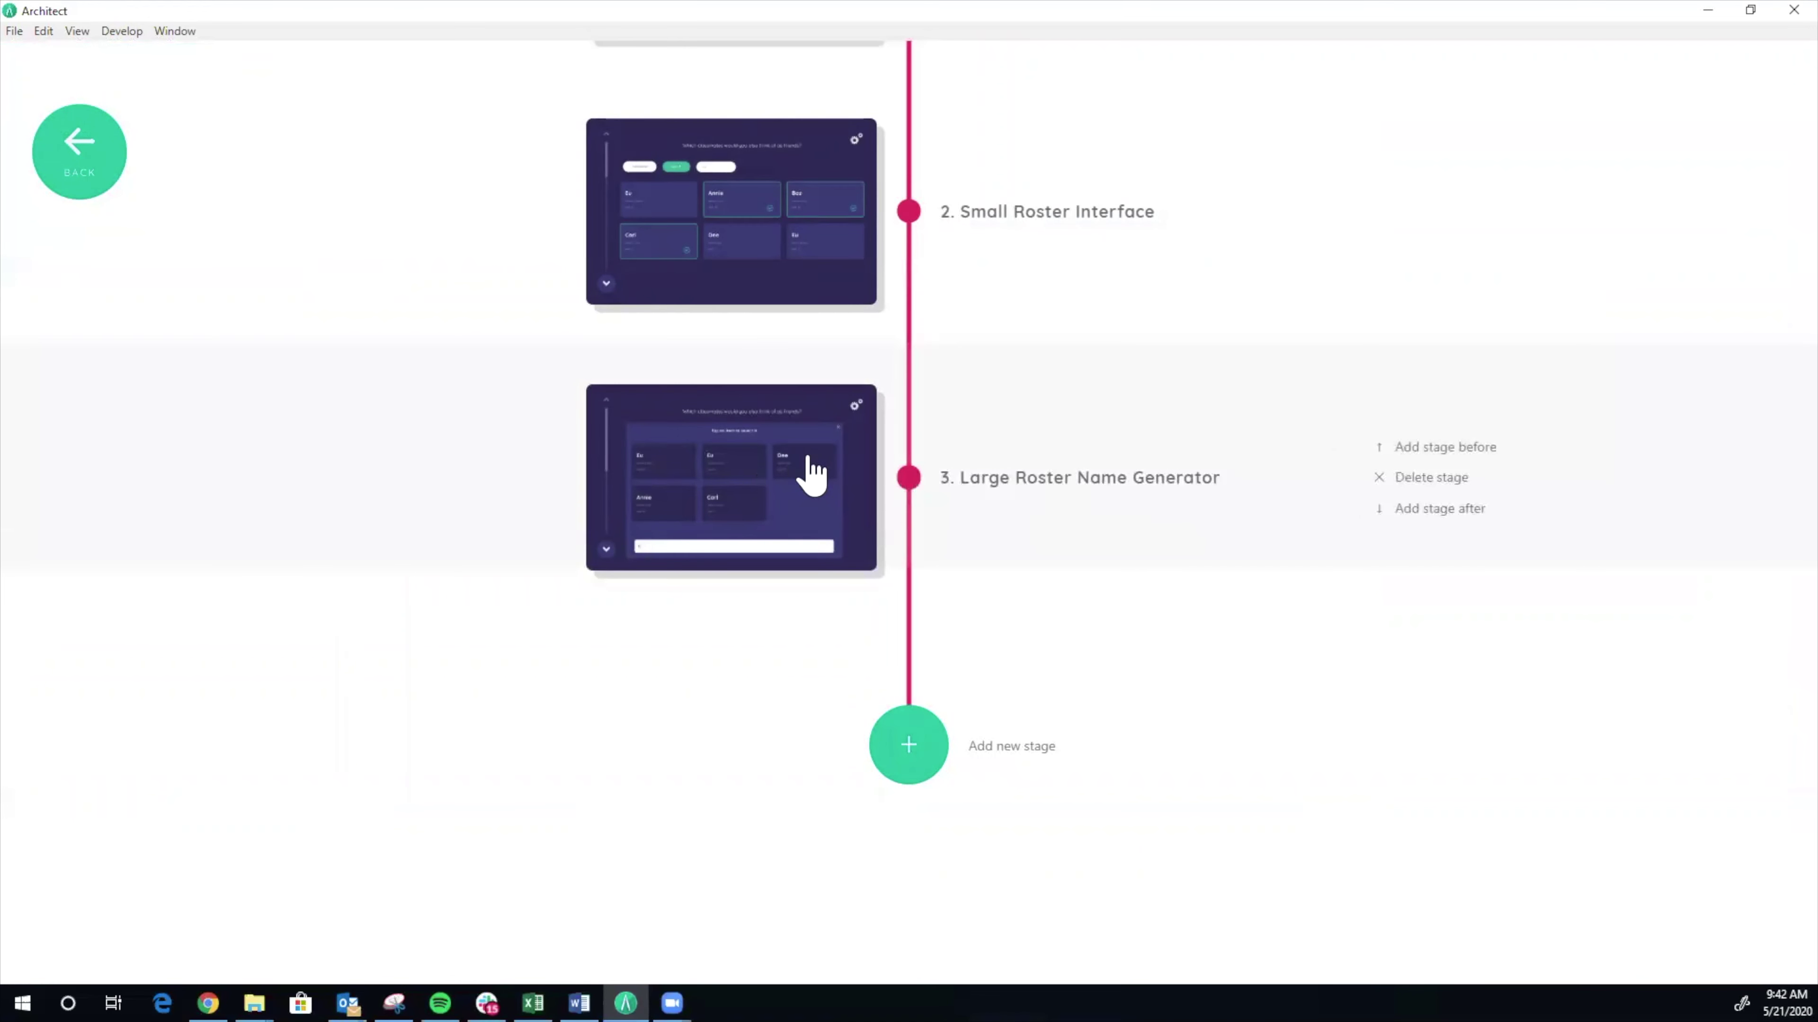
left_click(767, 469)
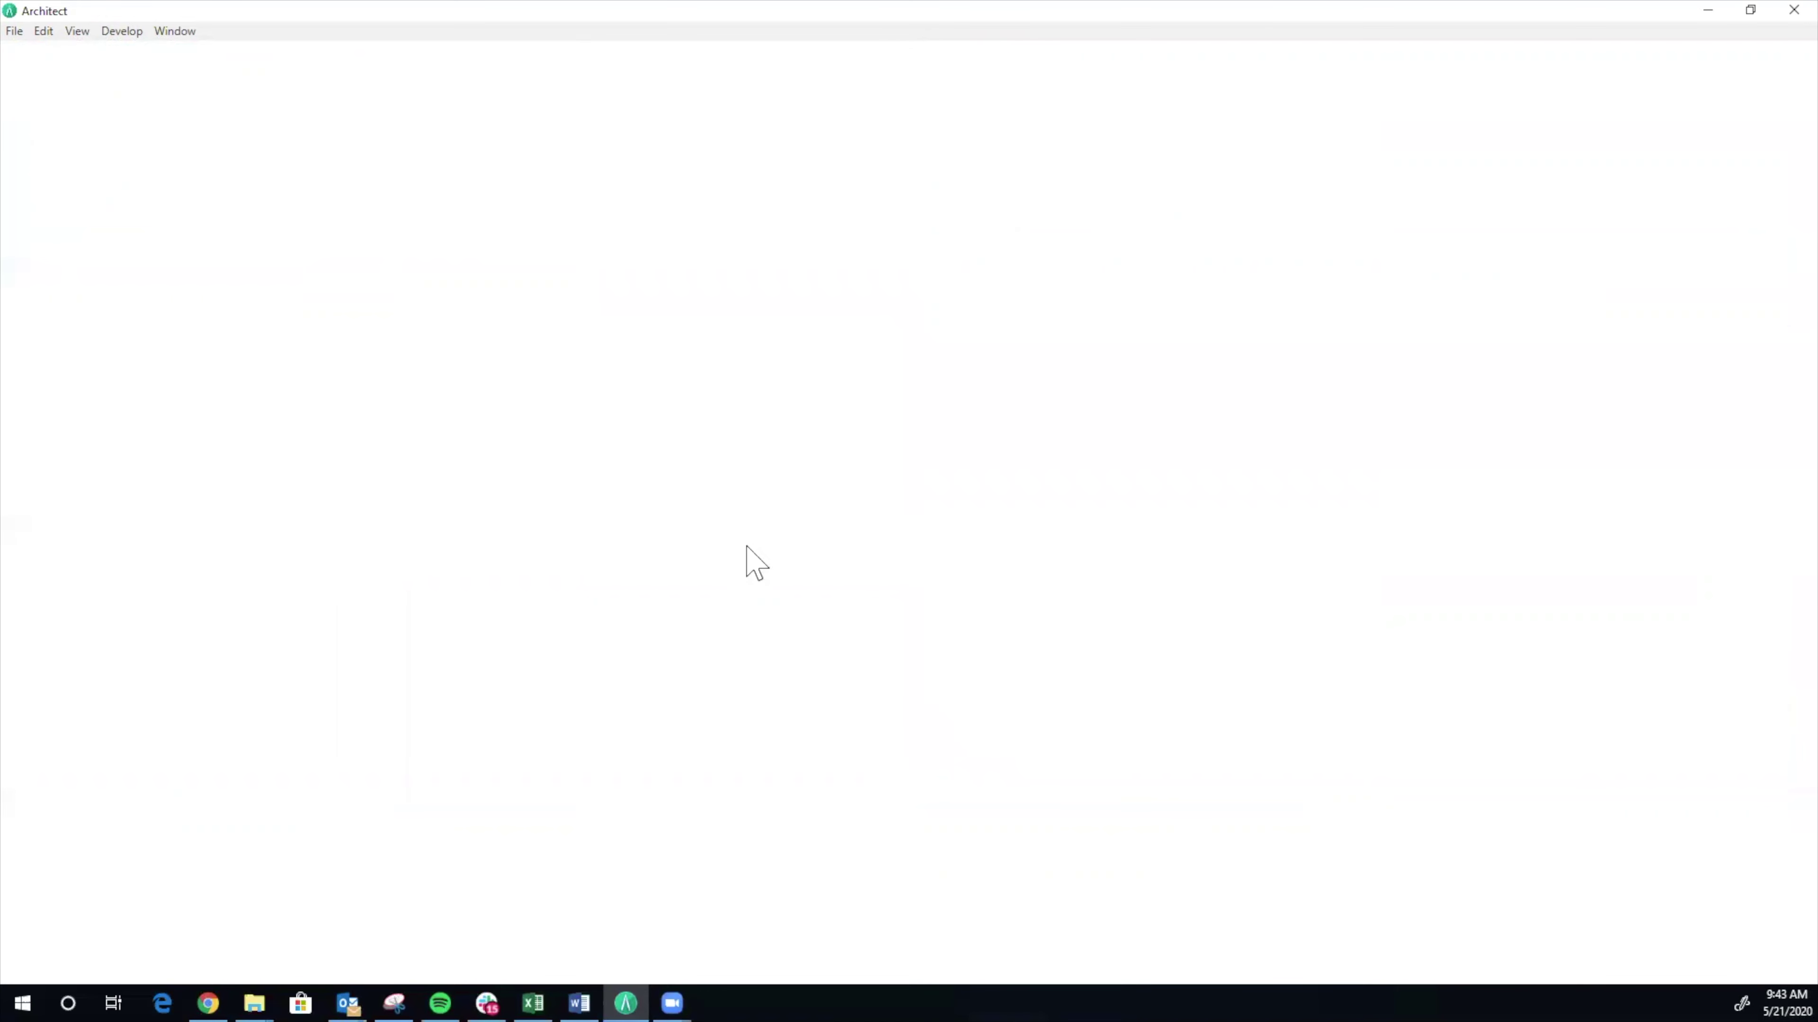
scroll(558, 501, "down", 10)
scroll(551, 535, "down", 10)
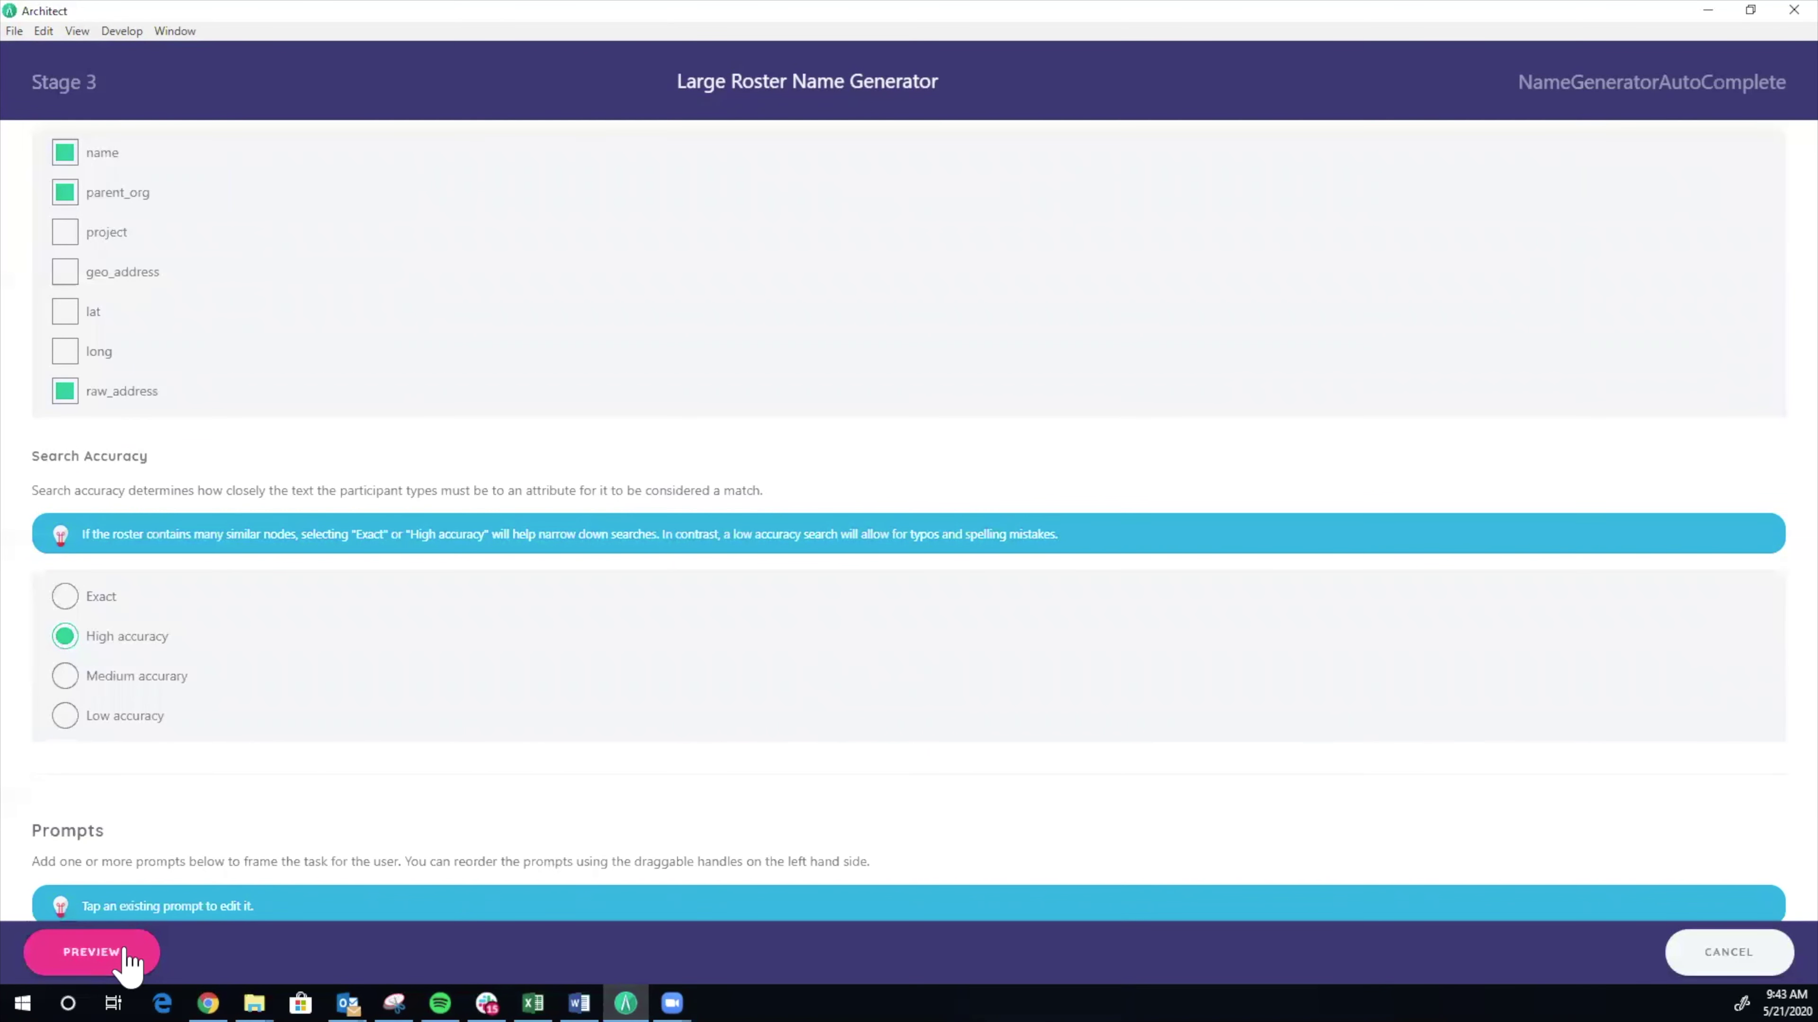
left_click(92, 952)
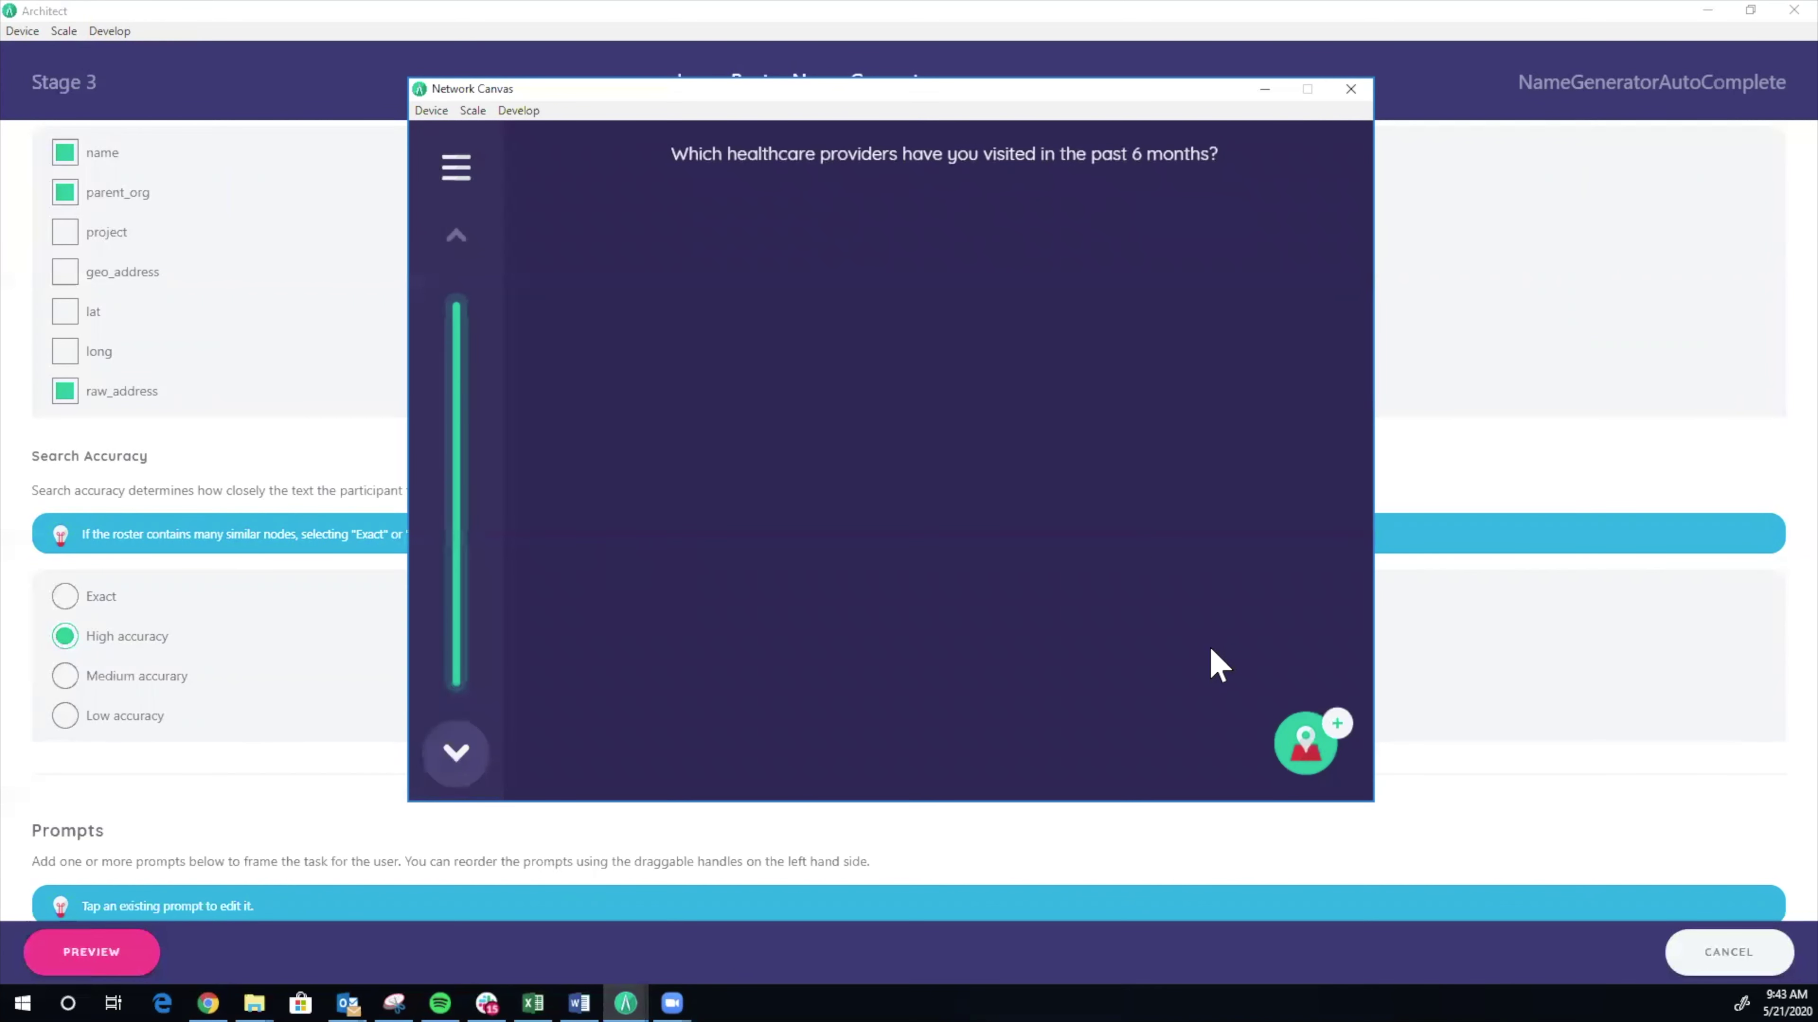
Search the roster for AIDS and add South Shore Hospital HIV/AIDS Clinic, AIDS Foundation of Chicago and both Chicago Womens AIDS Project offices.
left_click(1307, 753)
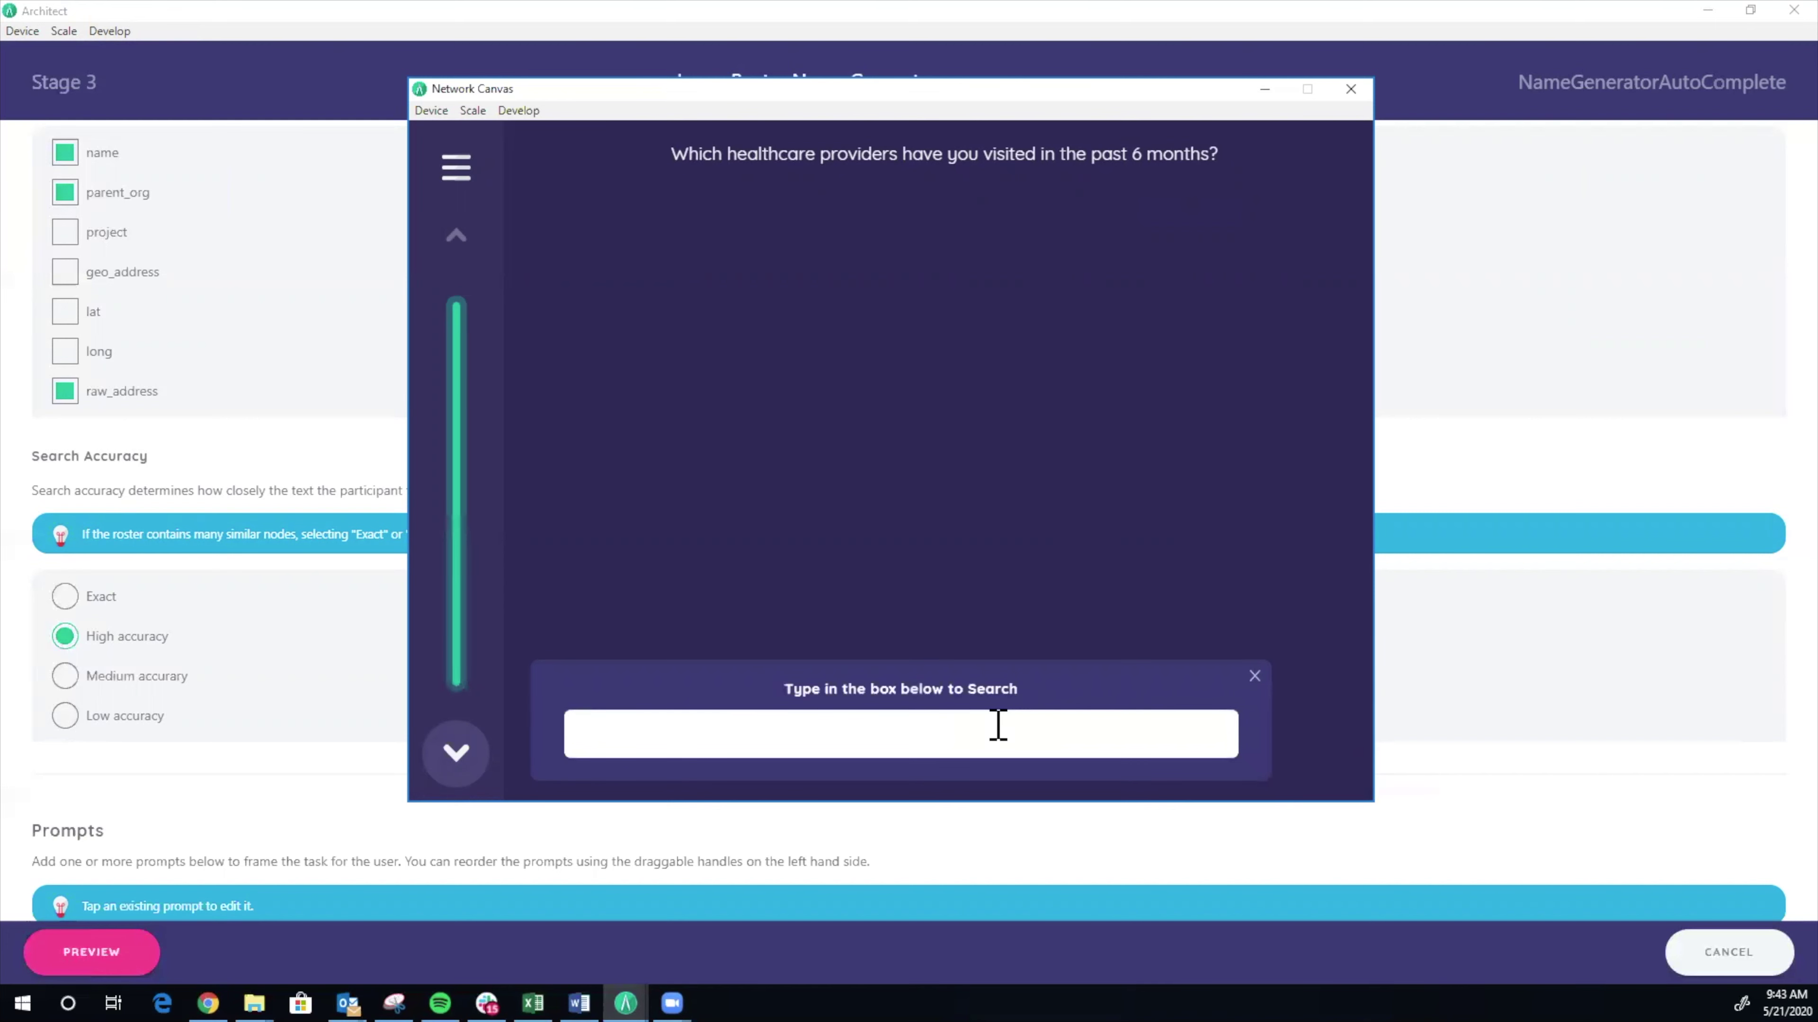
type("AIDS")
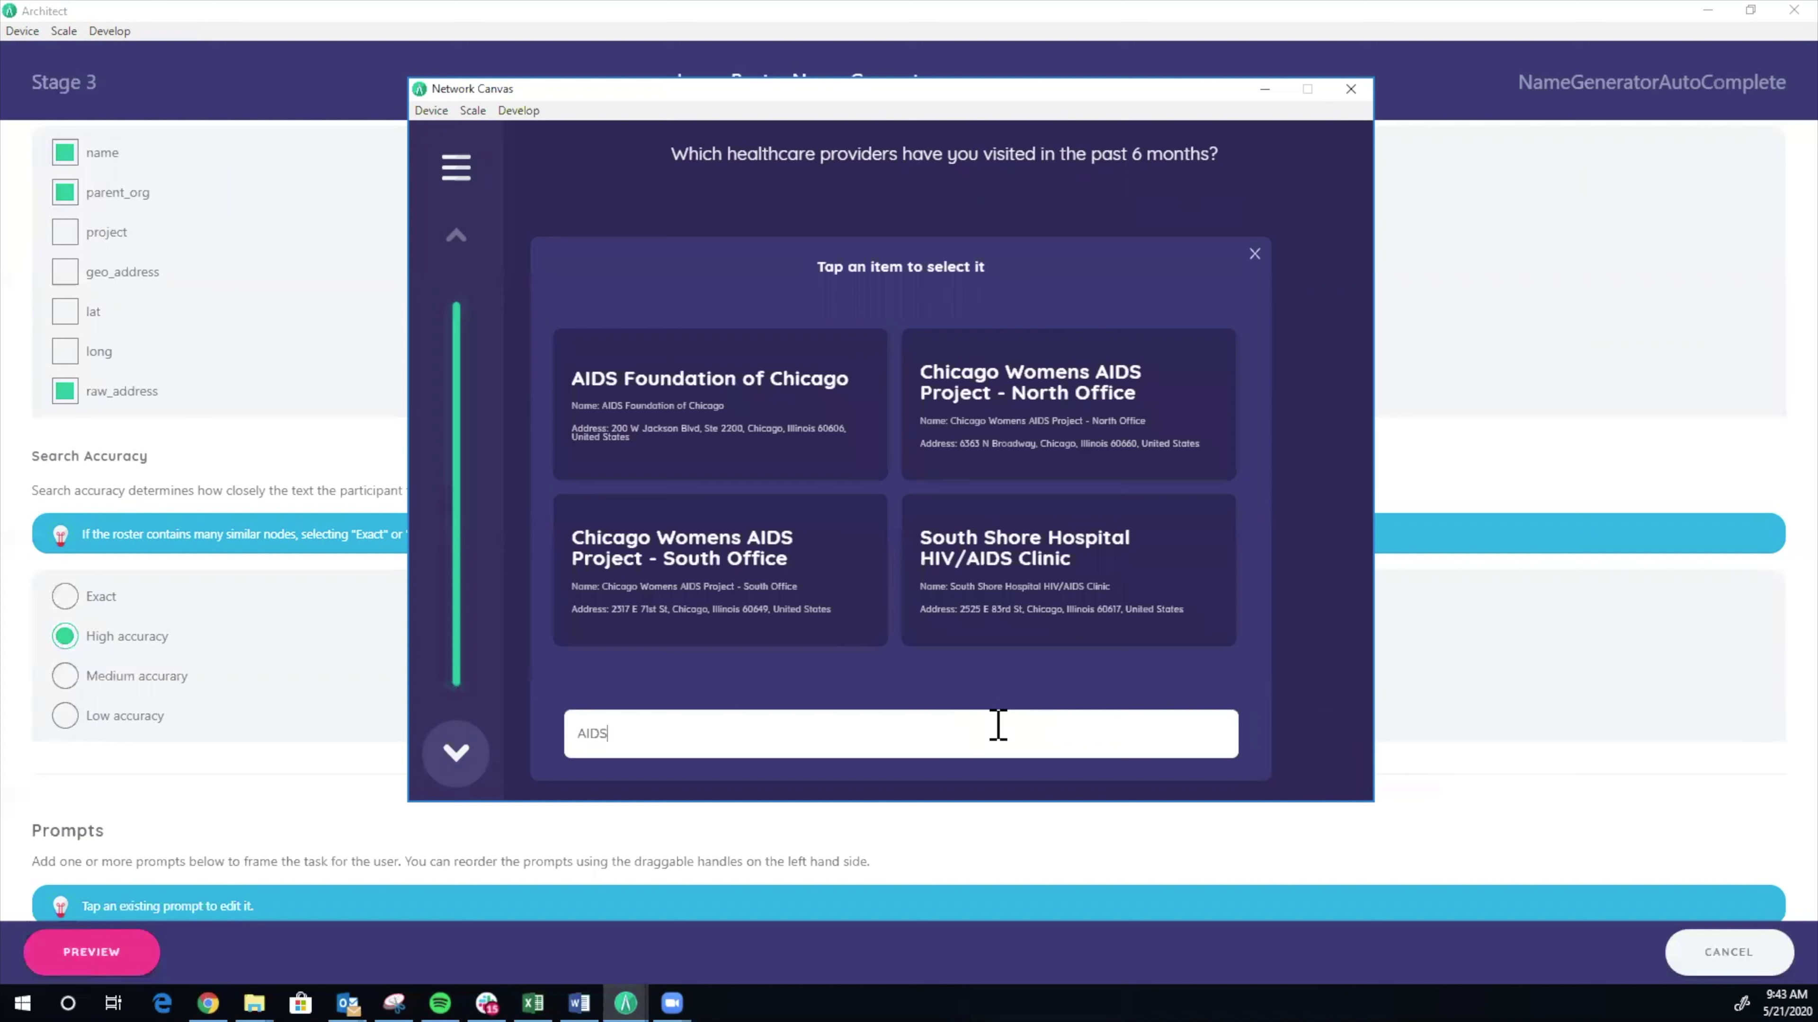
left_click(1016, 573)
left_click(694, 558)
left_click(683, 444)
left_click(991, 447)
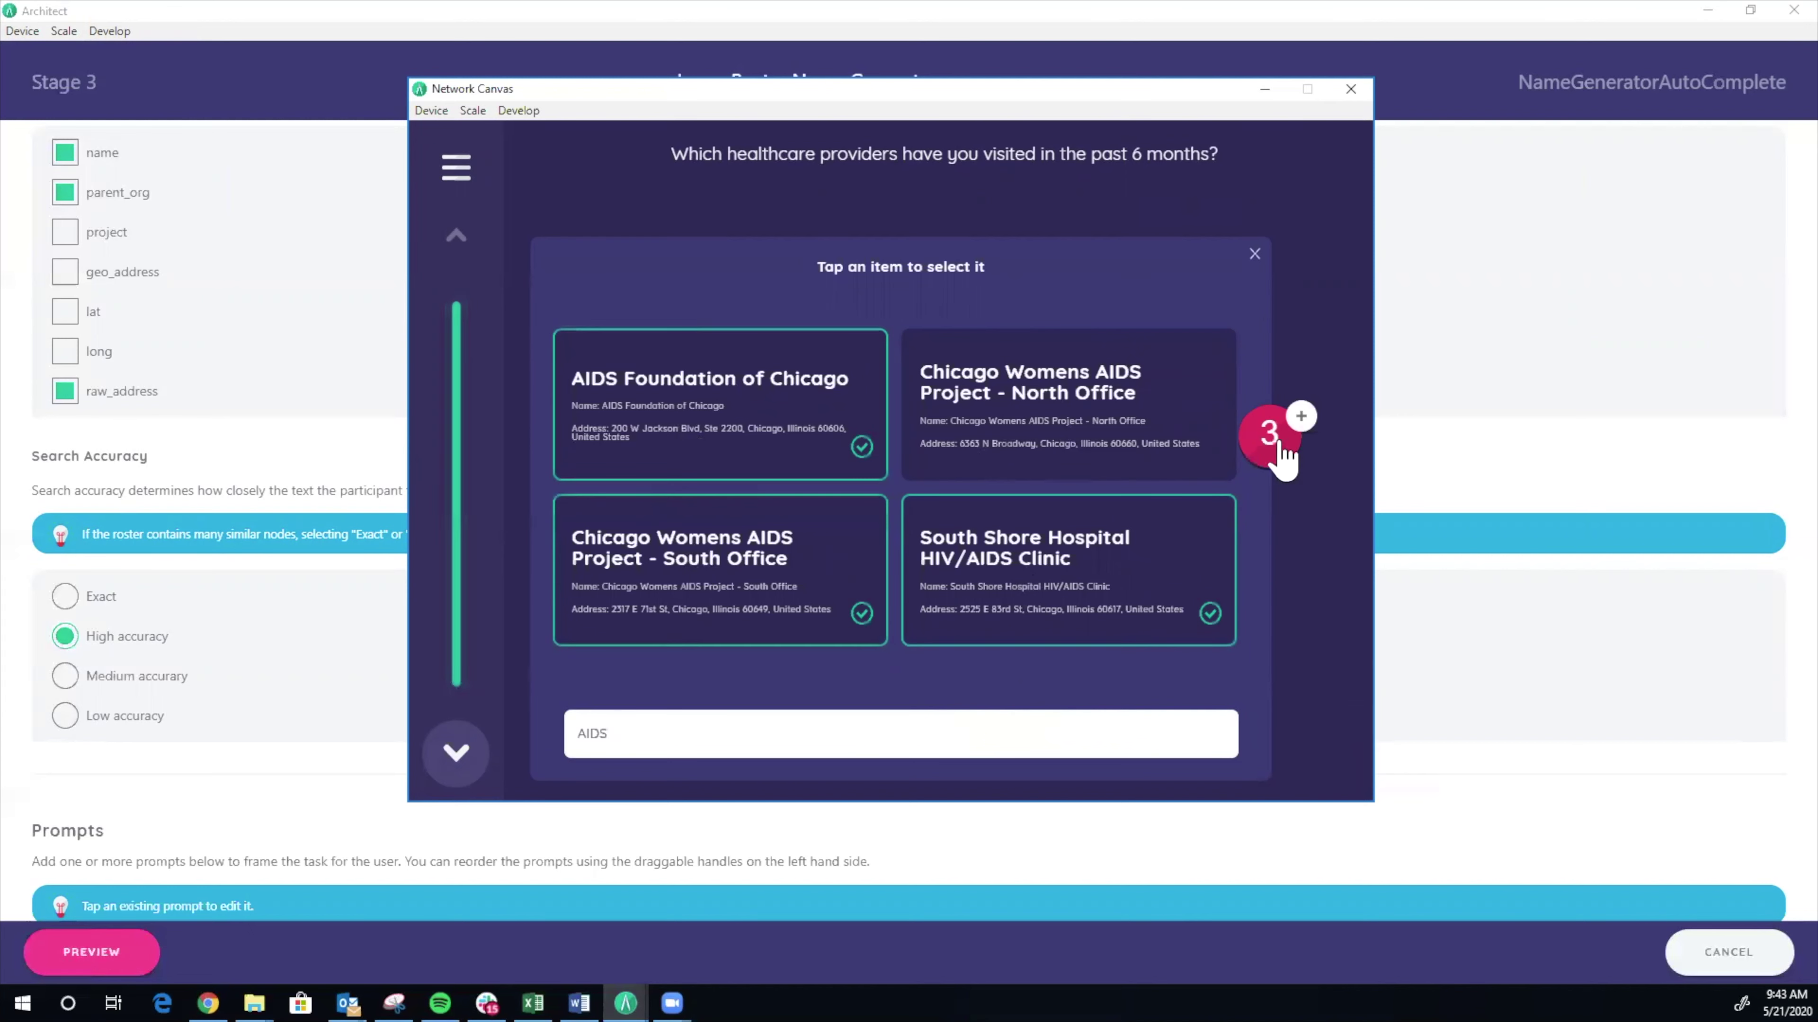
left_click(1277, 441)
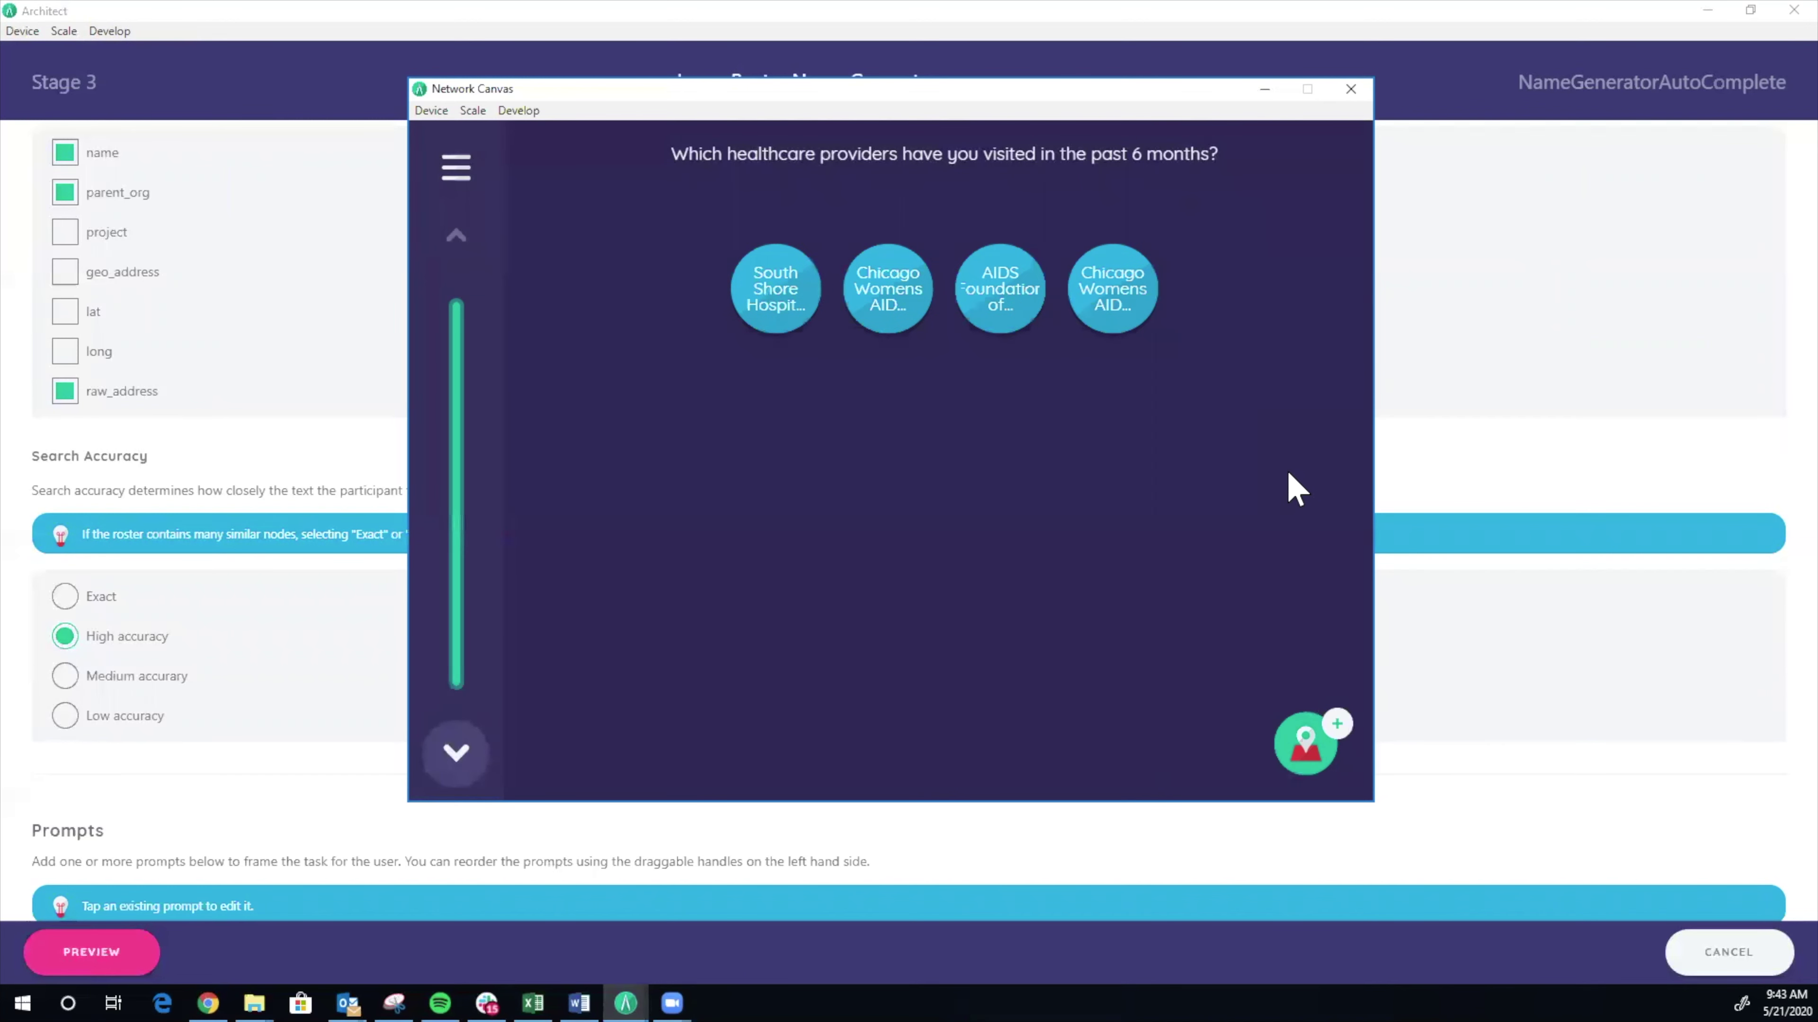